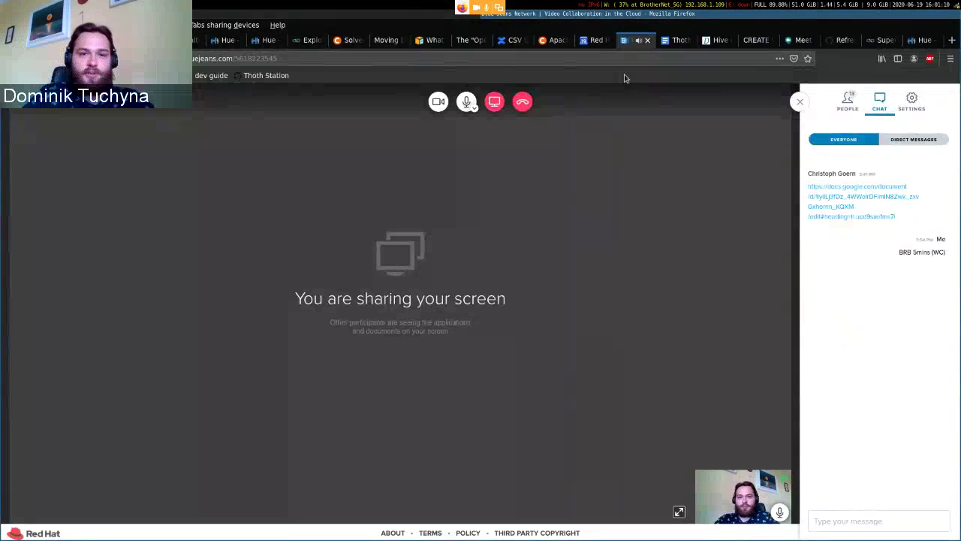
Step: Type 'SrcOpsMetrics -> analyses GH repos' as the first line of the vim note
key(alt+Tab)
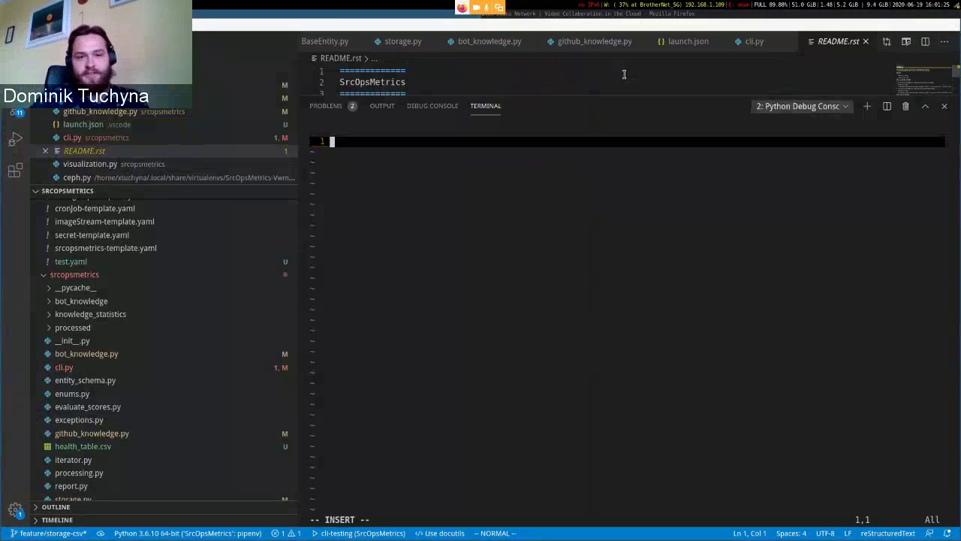
key(BackSpace)
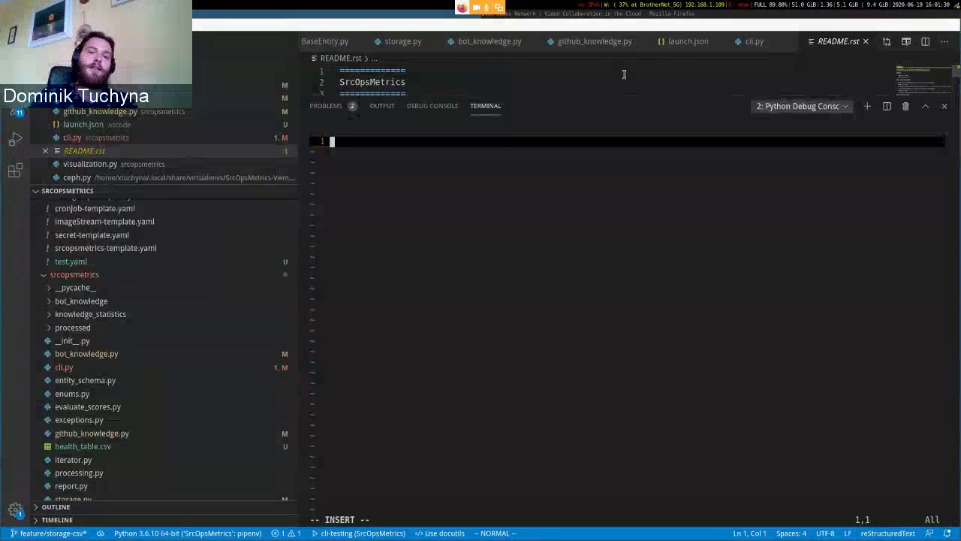
text(S)
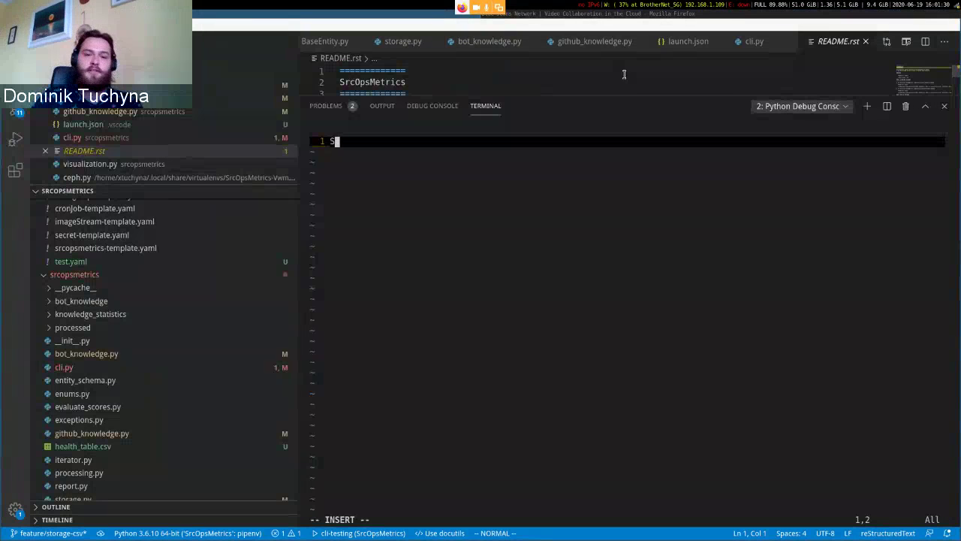
text(ArcOps)
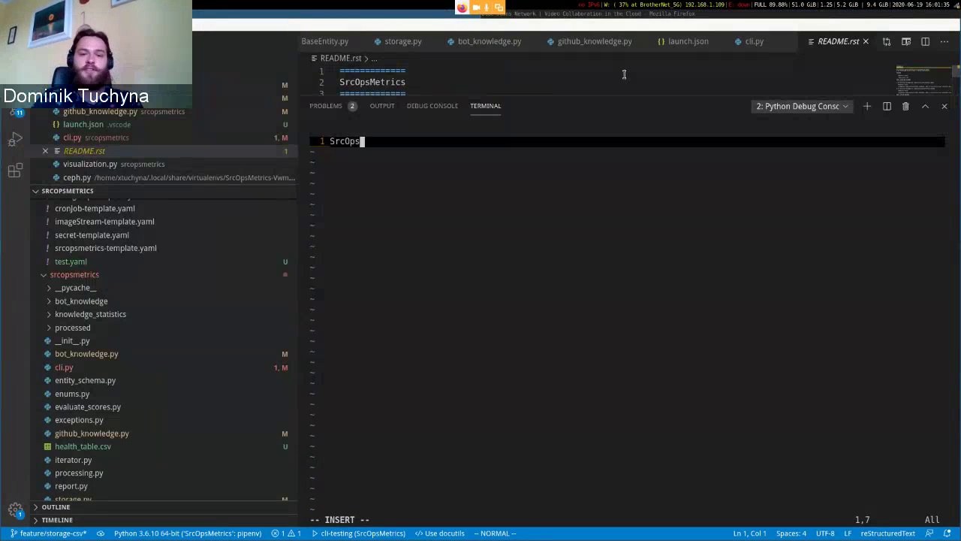
text(Metrics -> )
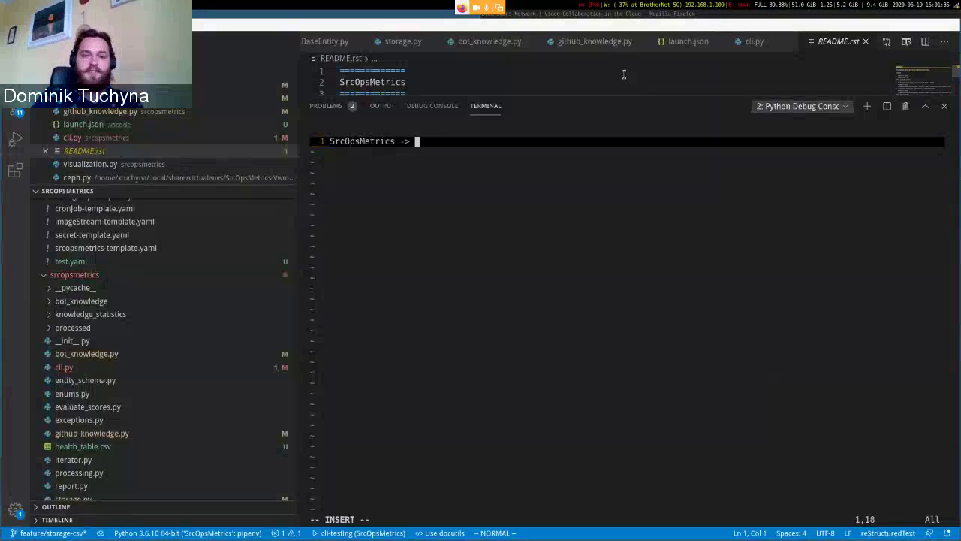
text(co)
key(BackSpace)
key(BackSpace)
text(analyses)
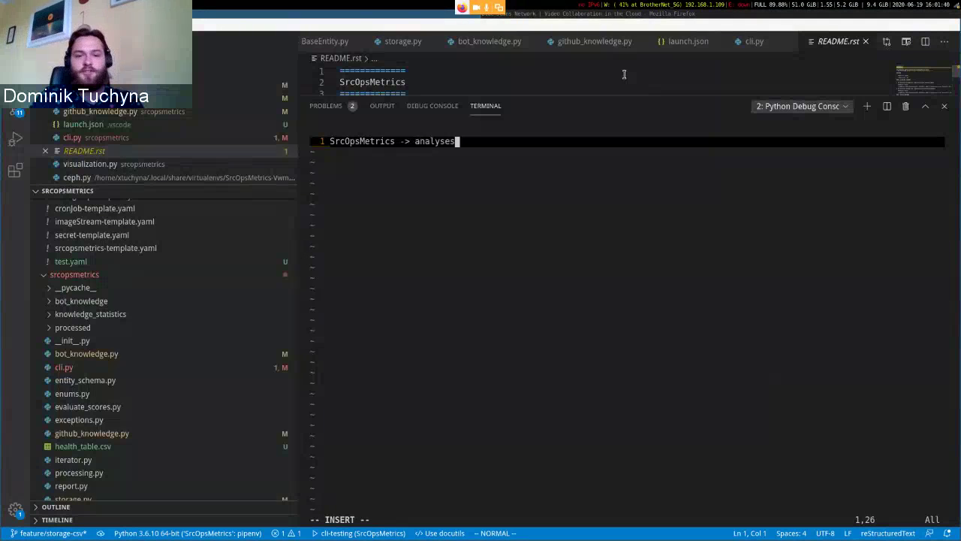
text( GH repos)
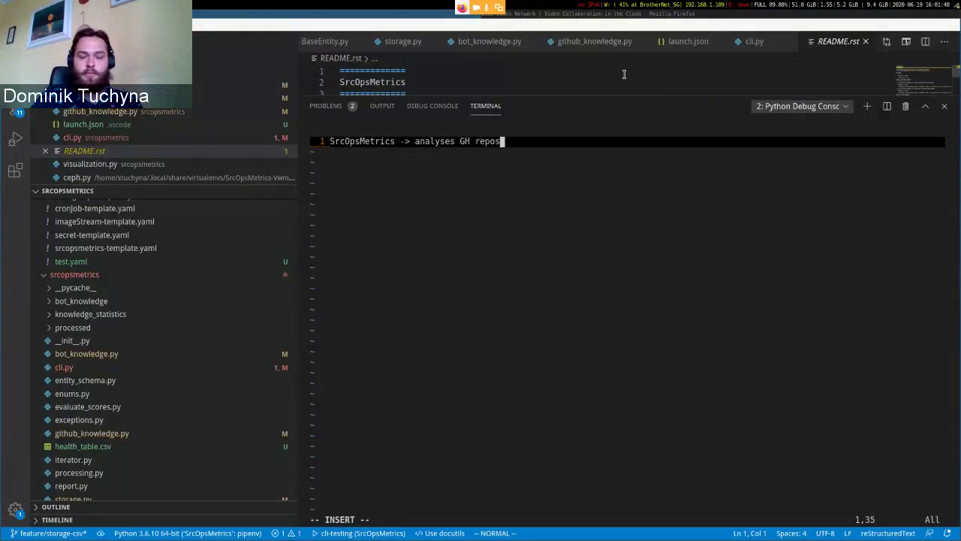
Step: Add an indented '-> knowledge on CEPH' line beneath it and begin a third line
key(Return)
key(Tab)
key(Tab)
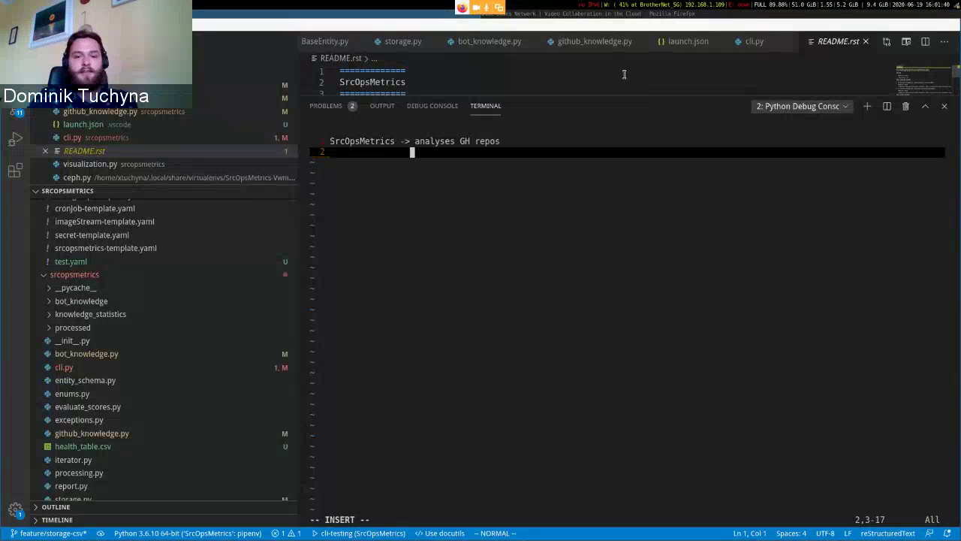
key(Tab)
text(-> knowledge on CEPH)
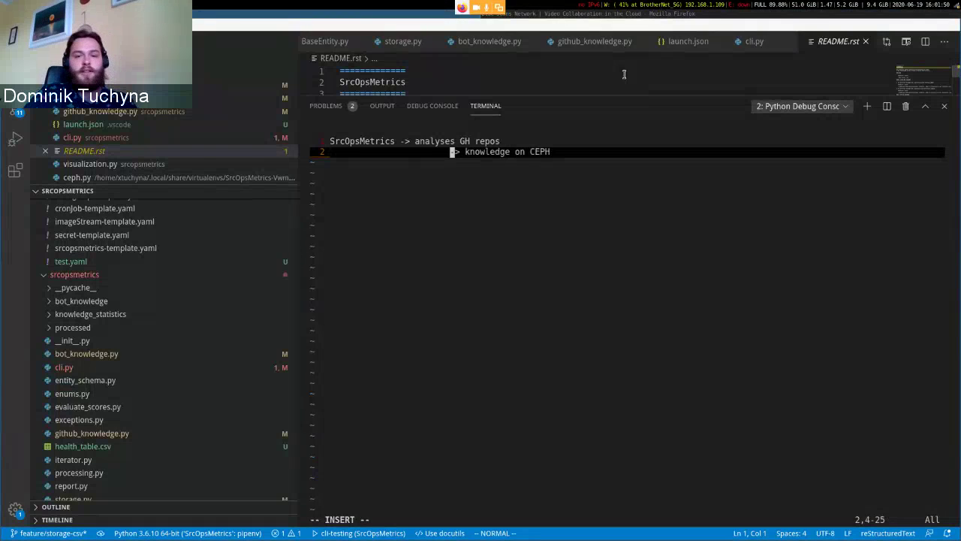
key(Tab)
key(End)
key(Return)
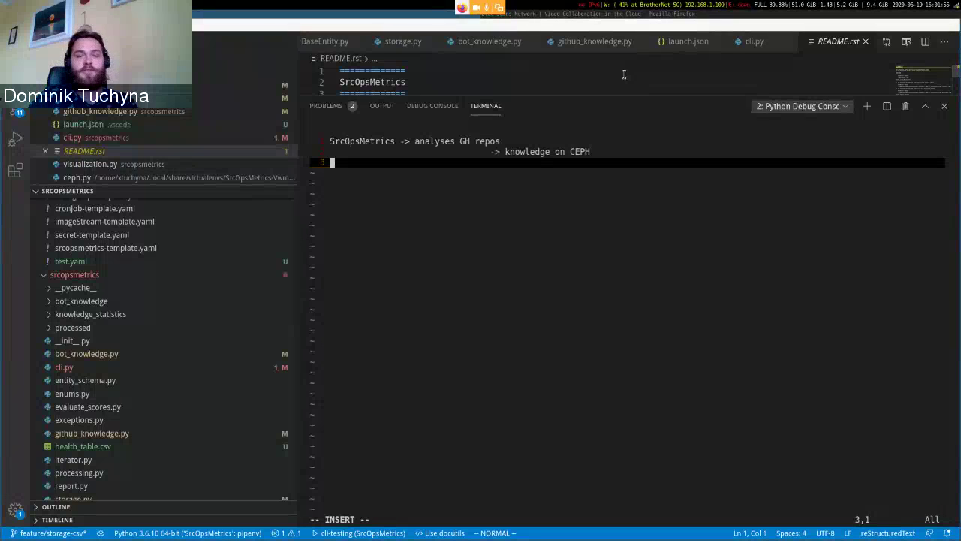
Step: Clear the third line's indent, leave a blank line, and type 'Hue -> connected CEPH'
key(Tab)
key(Tab)
key(Tab)
key(Tab)
key(Tab)
key(Tab)
key(Tab)
key(BackSpace)
text(-)
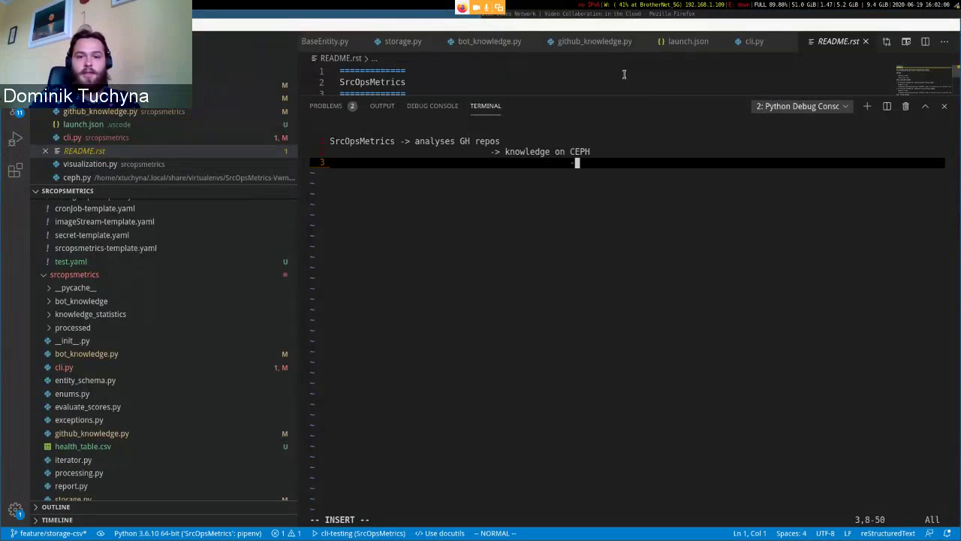
key(BackSpace)
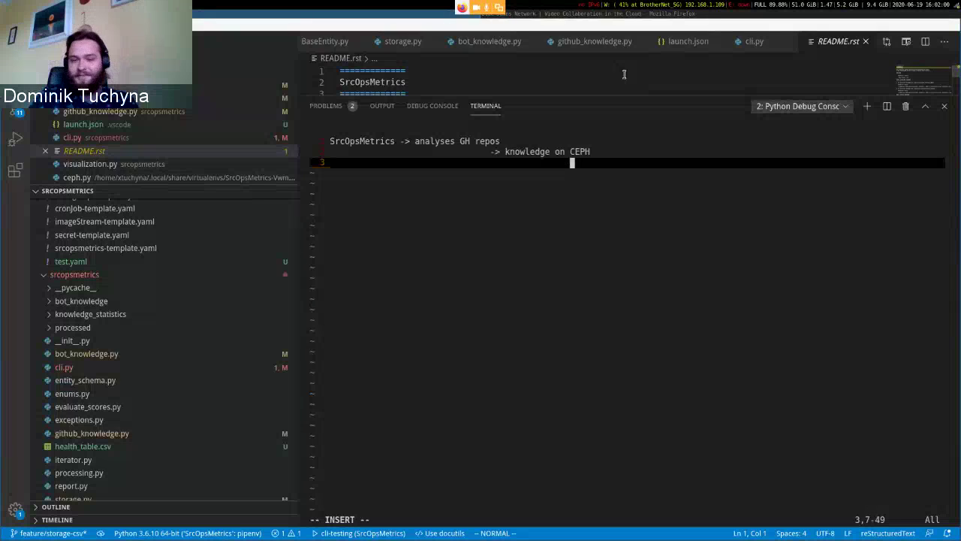
key(BackSpace)
key(BackSpace)
key(BackSpace)
key(BackSpace)
key(BackSpace)
key(BackSpace)
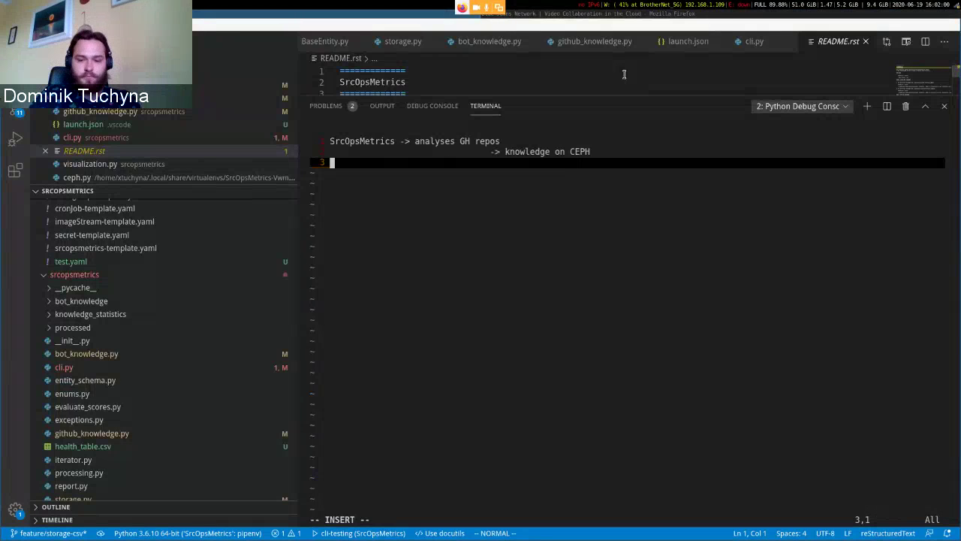
key(Return)
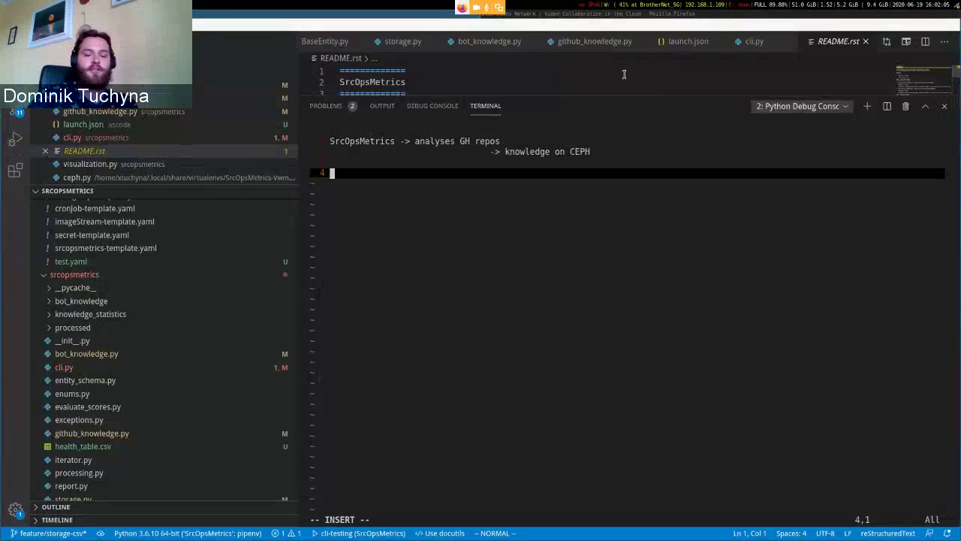
text(Hue )
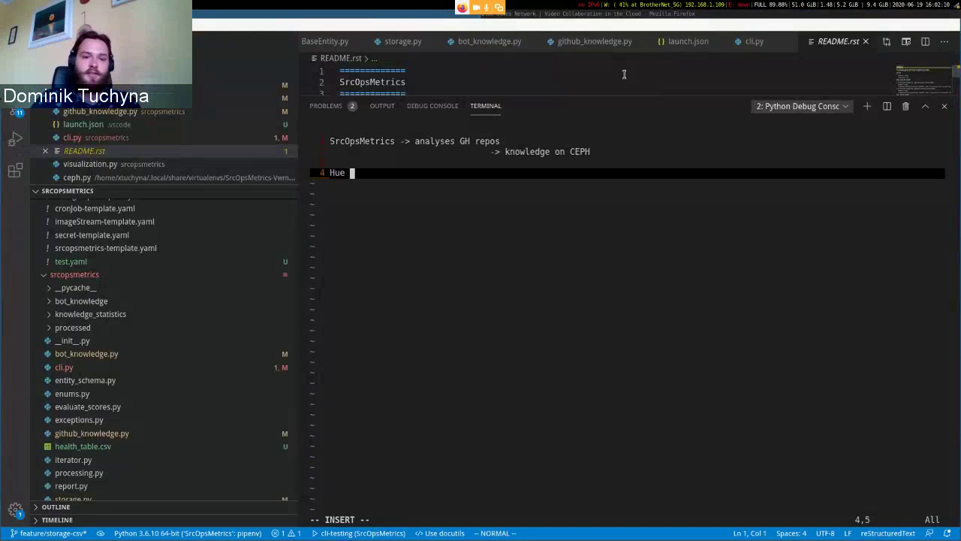
text(-> )
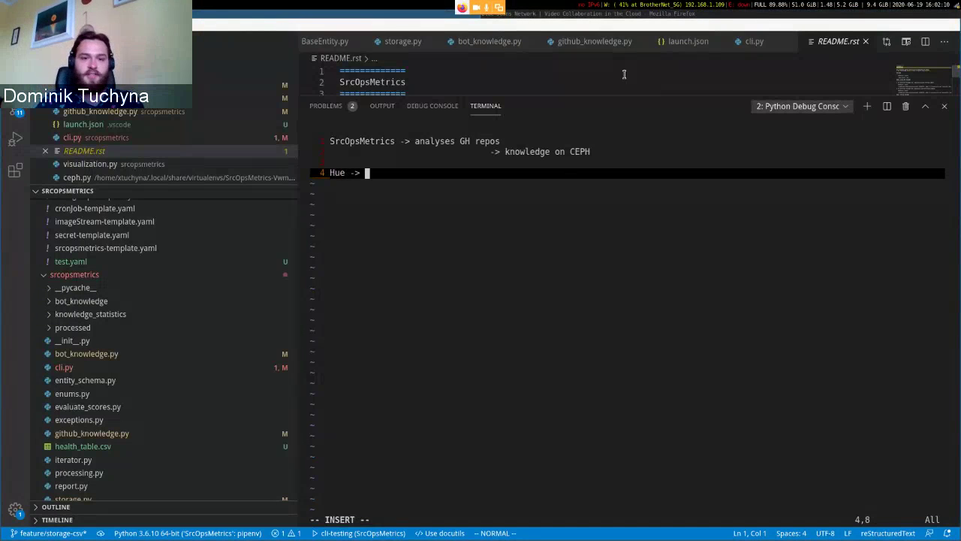
text(connected CEPH)
key(Return)
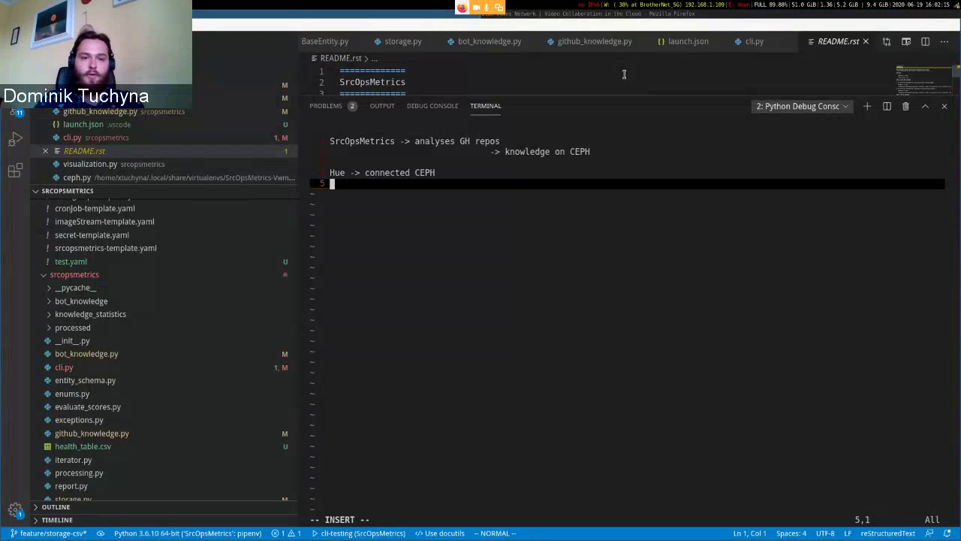
Step: Add '-> database creation' and an indented '-> tables creation' line under the Hue line
text(->)
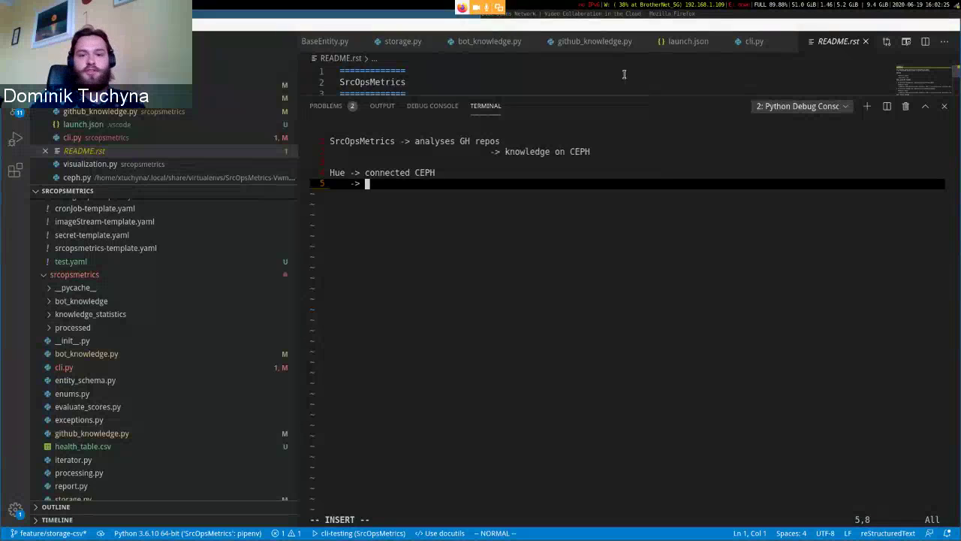
text(atabase creation)
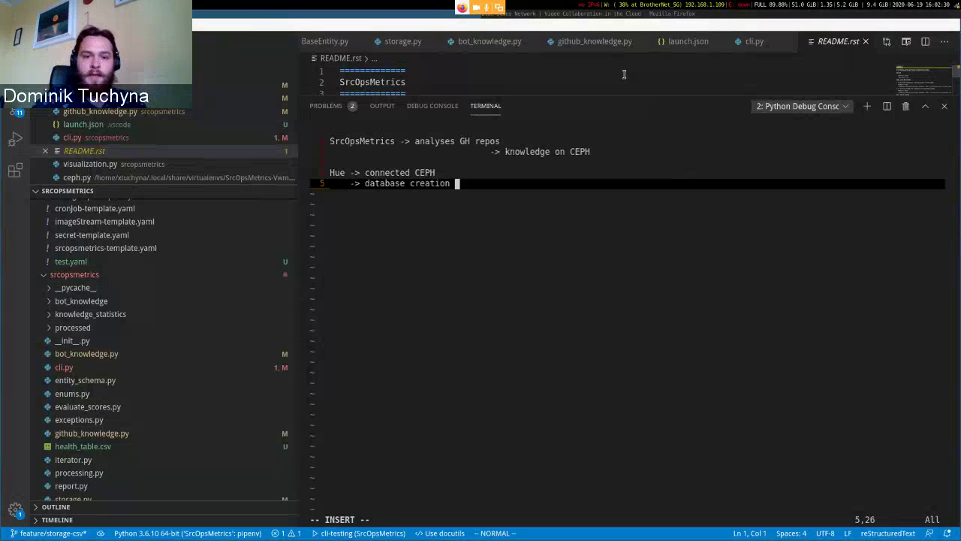
key(Return)
key(Tab)
key(Tab)
text(-> ta)
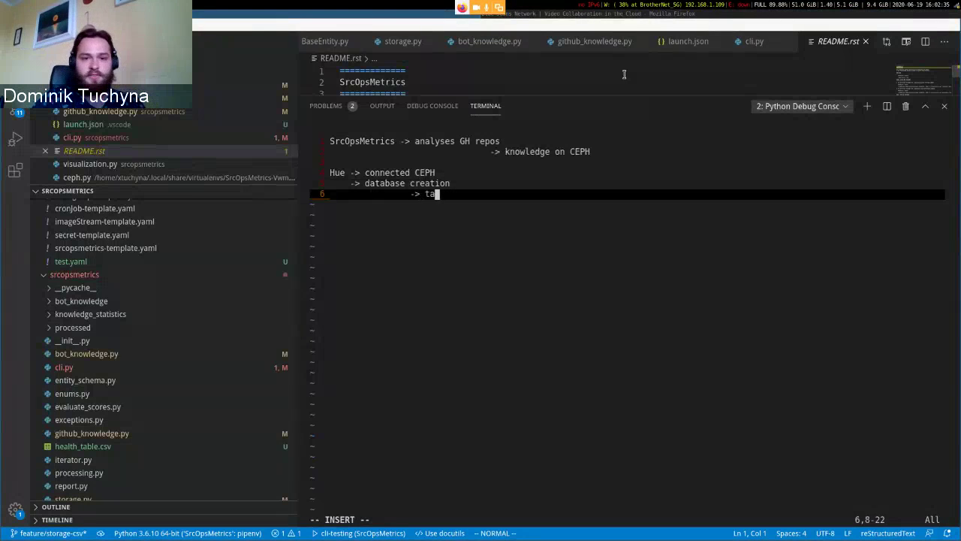
text(bles creation)
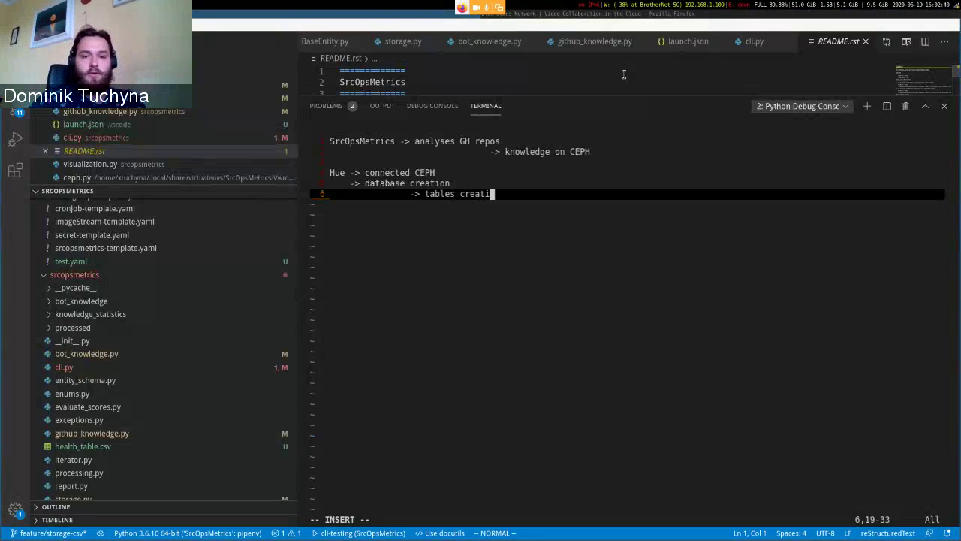
Step: Finish 'tables creation' and start a 'SuperSet' section with an indented '-> with Hue' line
key(Return)
key(Return)
text(SuperSet)
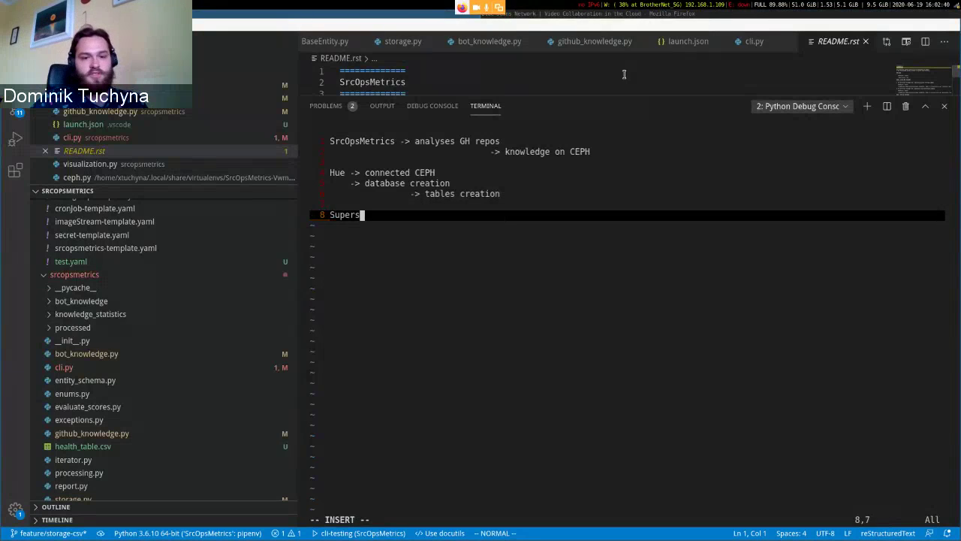
text( ->)
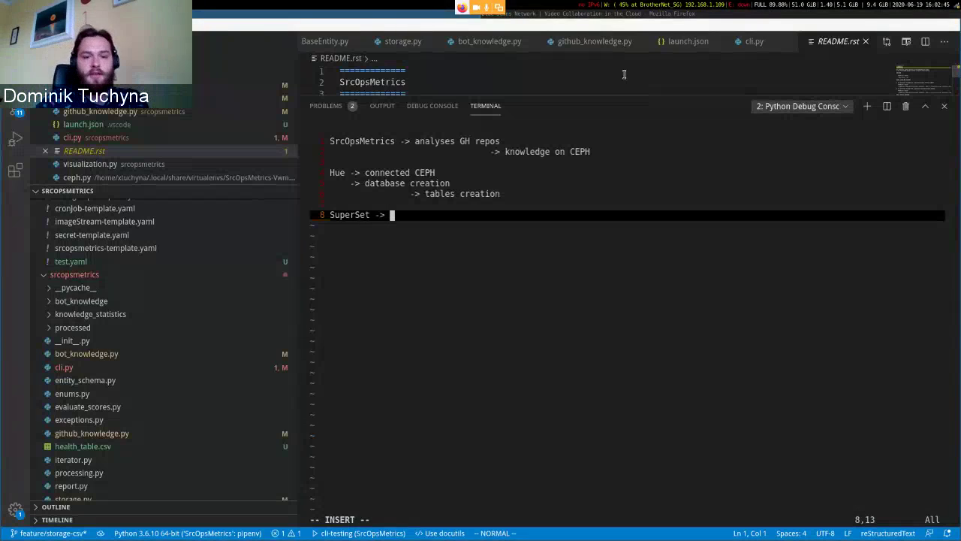
key(BackSpace)
key(BackSpace)
key(BackSpace)
key(BackSpace)
key(Return)
key(Tab)
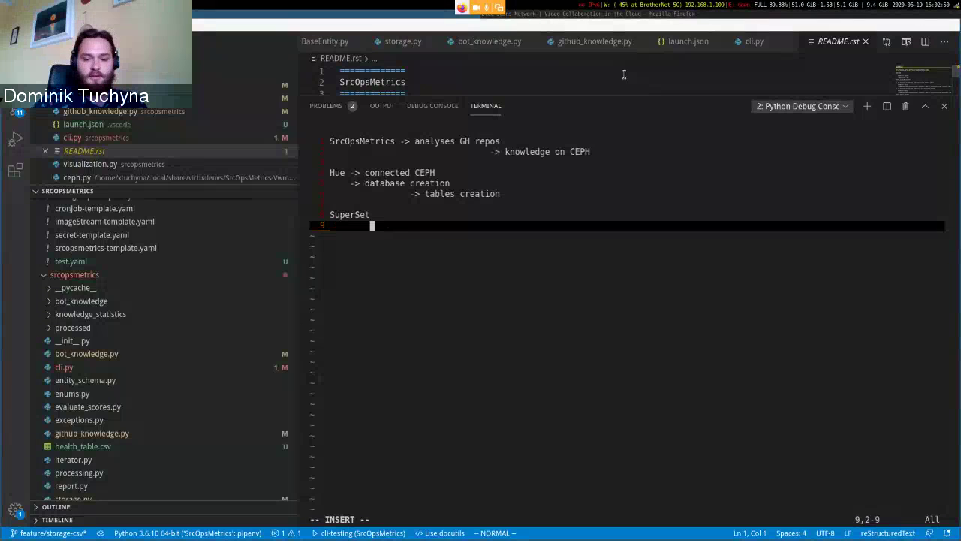
text(-> with Hue)
Step: Add an indented '-> import tables from Hue' line, then return to Firefox
key(Return)
key(Tab)
key(Tab)
text(-> import tables )
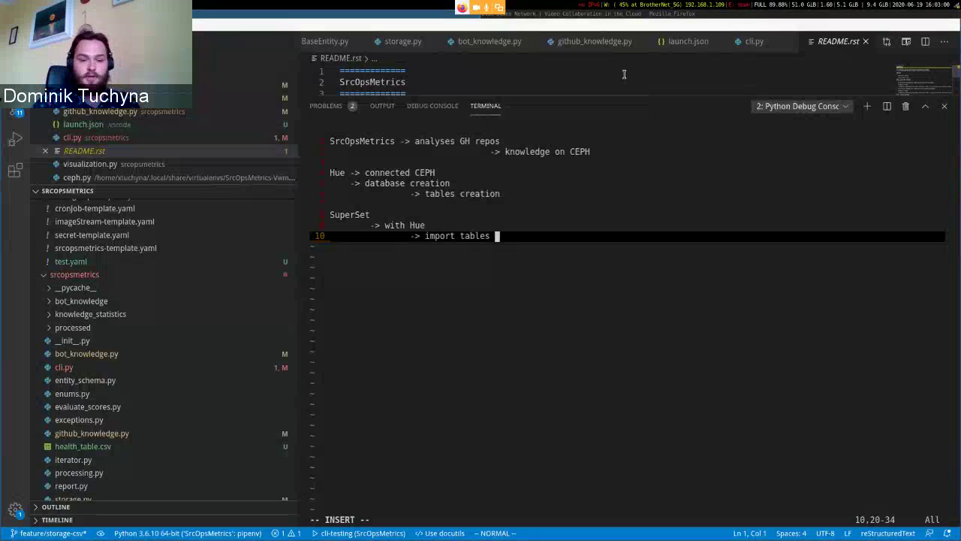
text(from Hye)
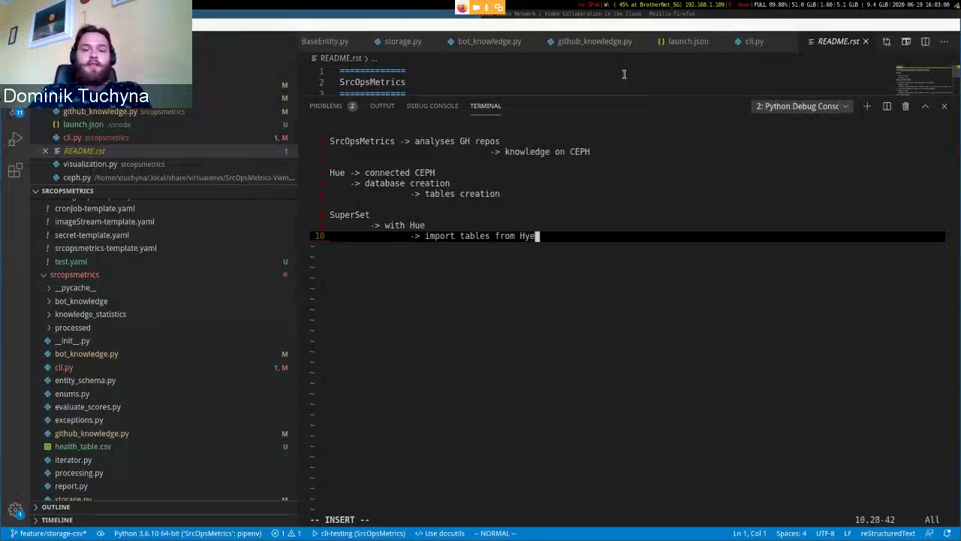
key(BackSpace)
key(BackSpace)
key(BackSpace)
text(Hue)
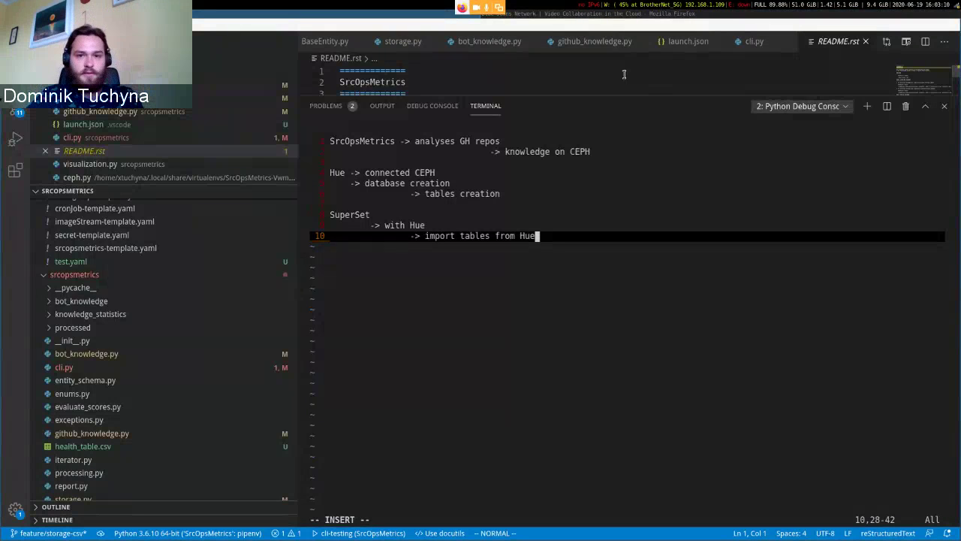
key(alt+Tab)
Step: Cycle through the Firefox tabs to the Hue Hive editor with the thoth_srcops tables
key(ctrl+Tab)
key(ctrl+Tab)
key(ctrl+Tab)
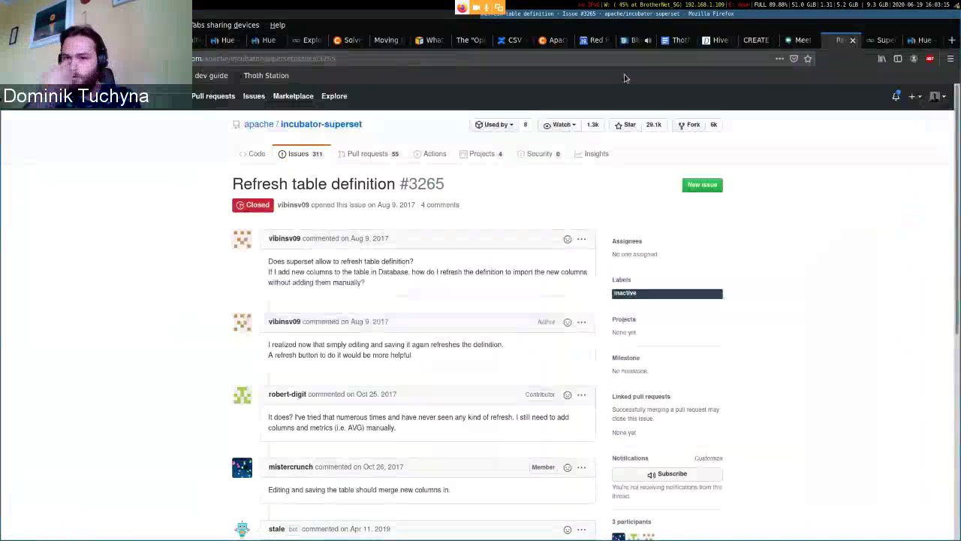
key(ctrl+Tab)
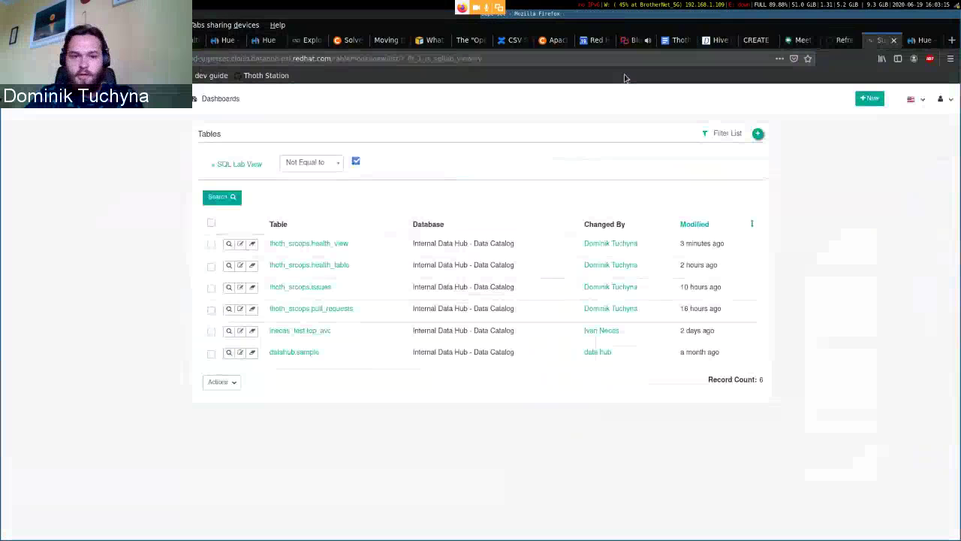
key(ctrl+Tab)
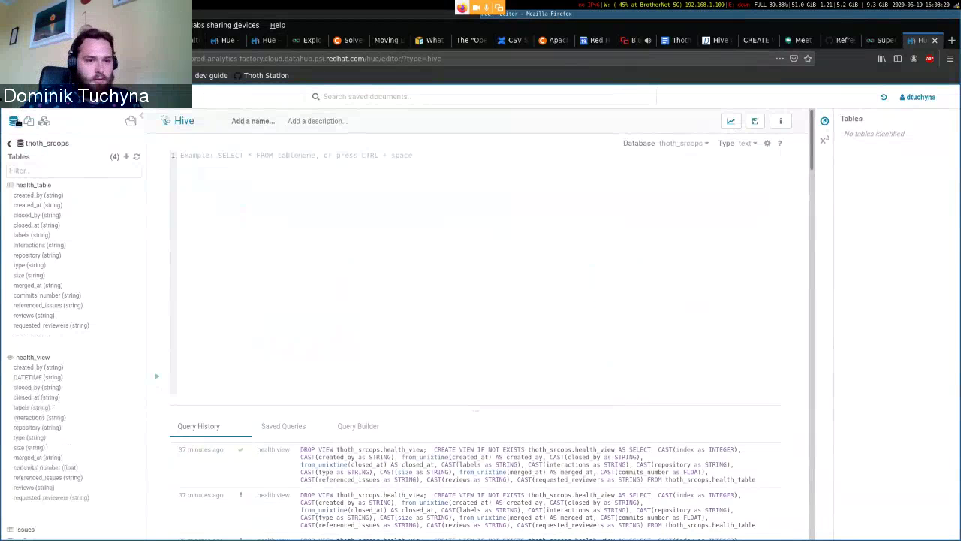
Step: Open Hue's S3 file browser at the DH-PLAYPEN bucket
click(17, 97)
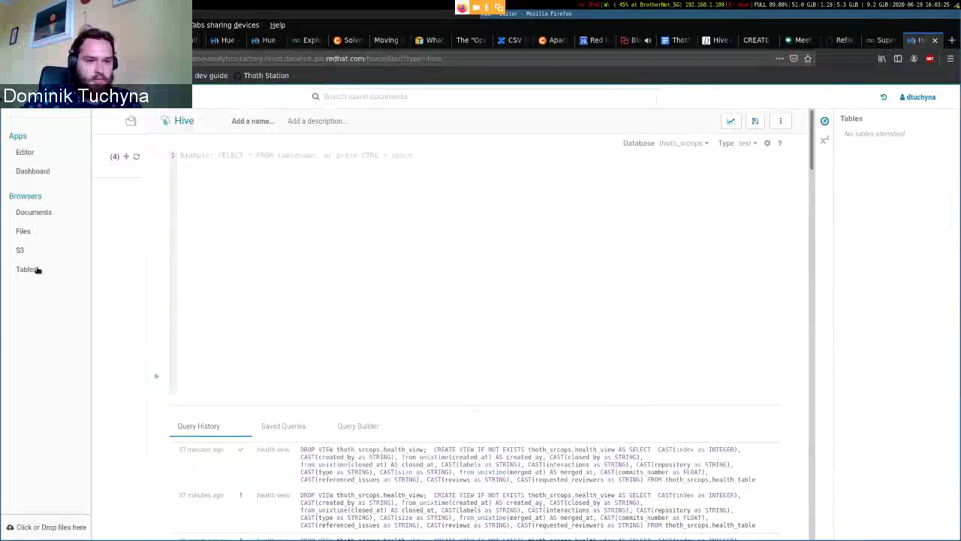
click(30, 248)
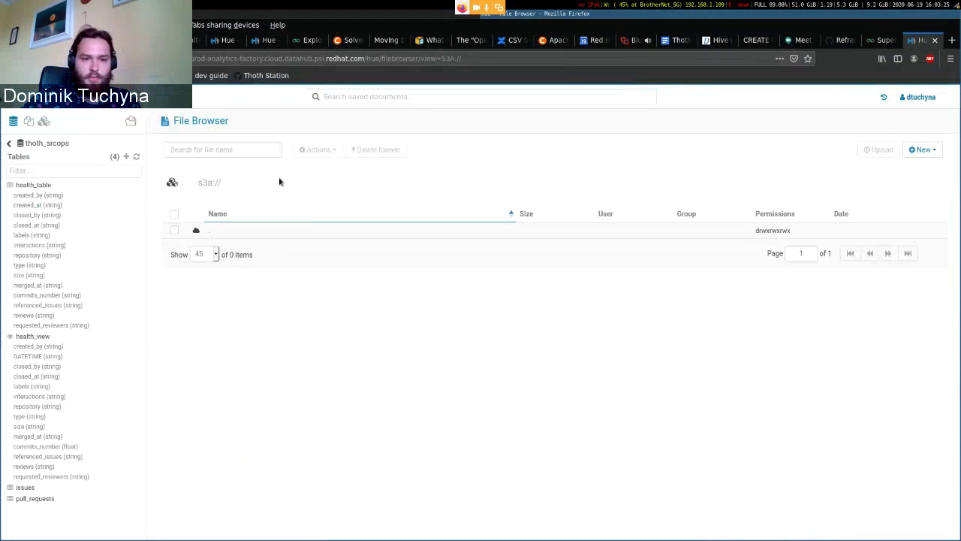
click(225, 183)
text(DH-PLAYPEN)
key(Return)
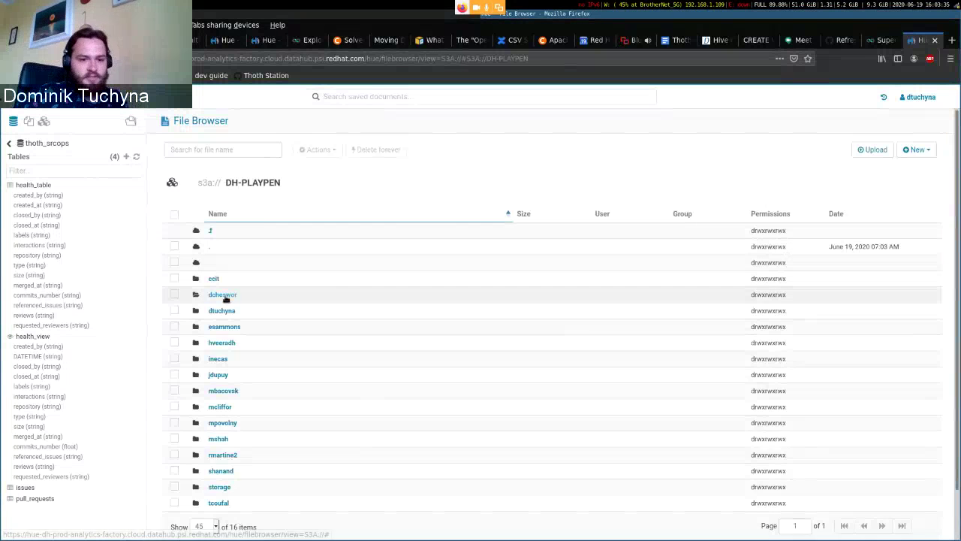
Step: Drill into dtuchyna/srcopsmetrics/bot_knowledge/thoth-station/performance/issues to find issues.csv, then return to thoth_srcops tables
click(223, 310)
click(226, 263)
click(230, 262)
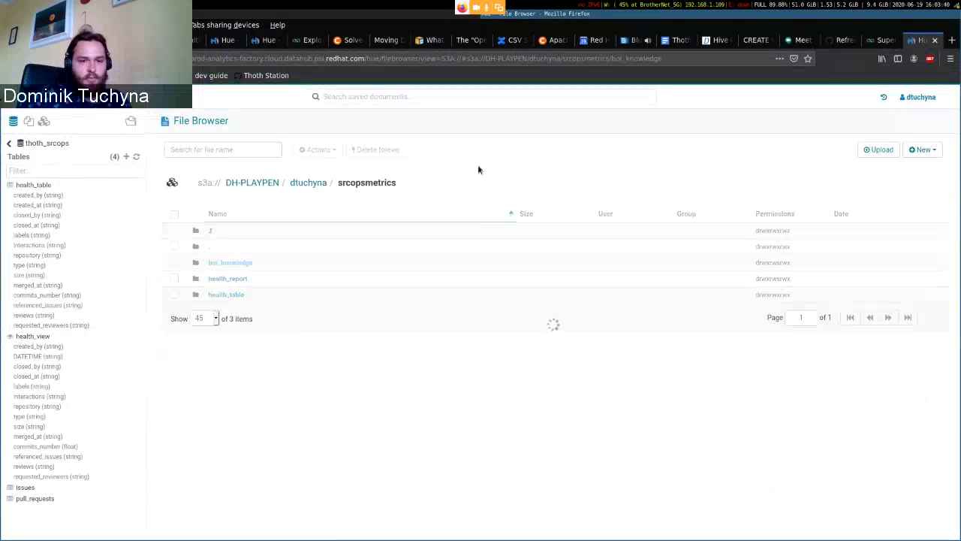
click(227, 262)
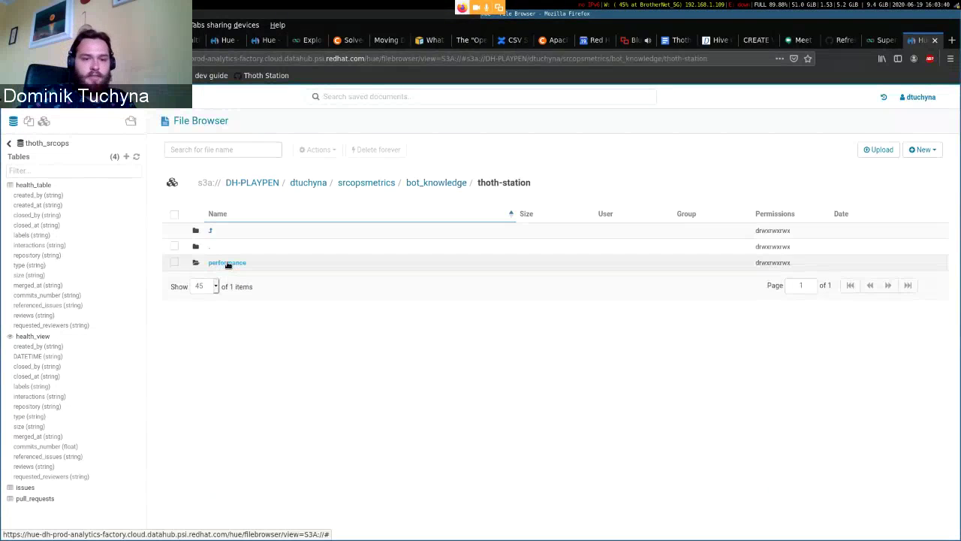
click(221, 263)
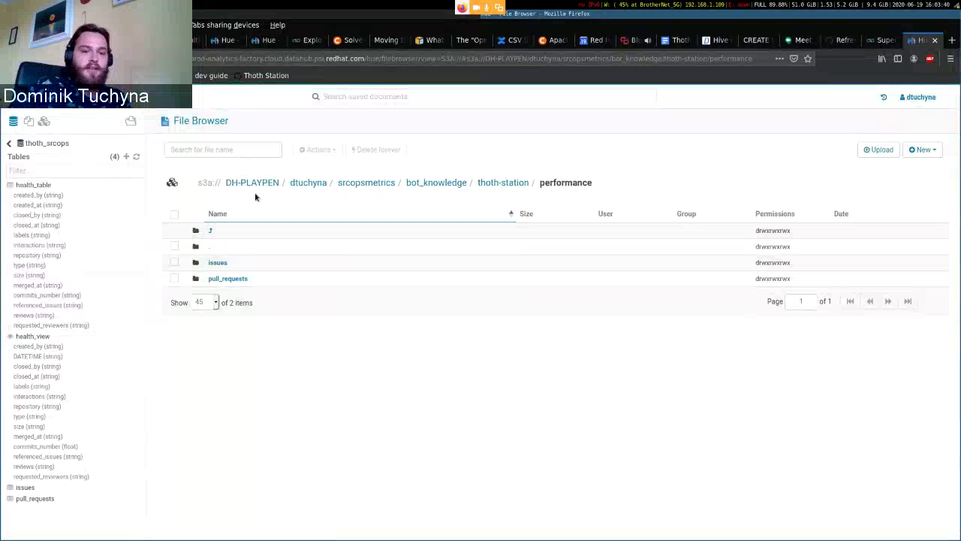
click(219, 262)
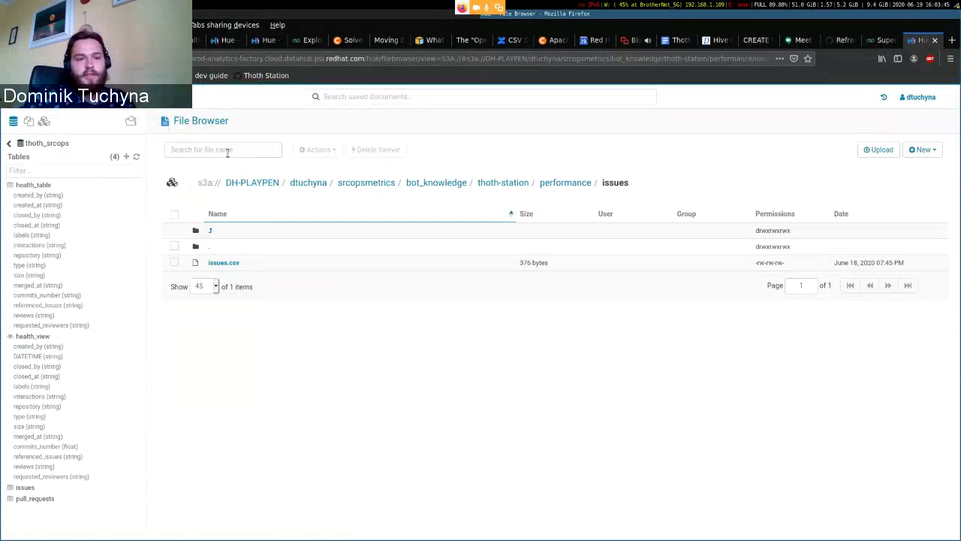
click(9, 142)
click(37, 261)
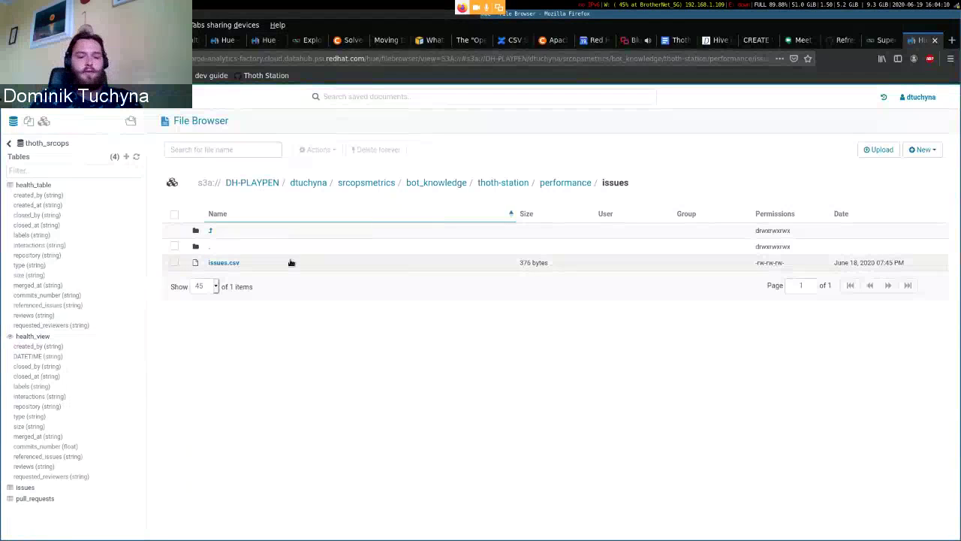
Step: Return to Superset and move from the Tables list through Charts to the Dashboards list
key(ctrl+Page_Up)
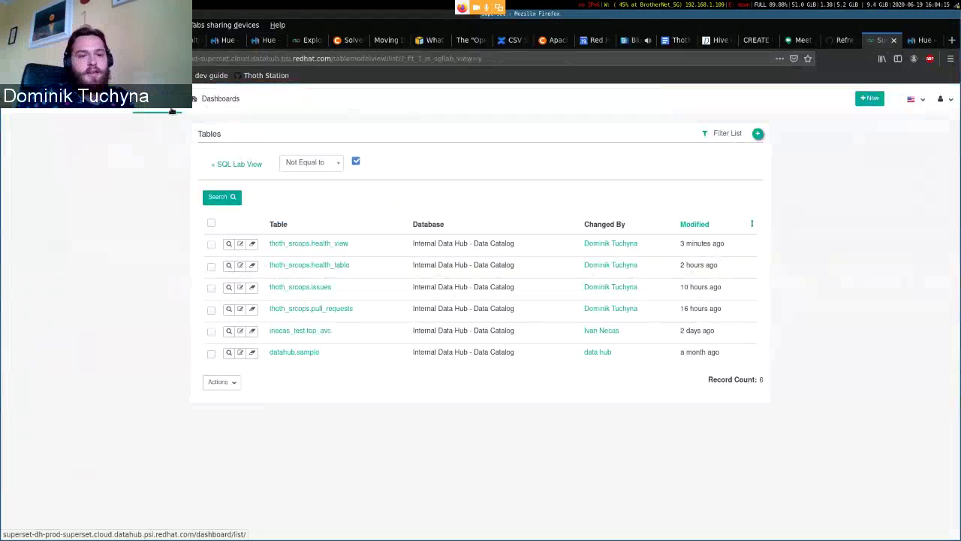
click(112, 98)
click(128, 122)
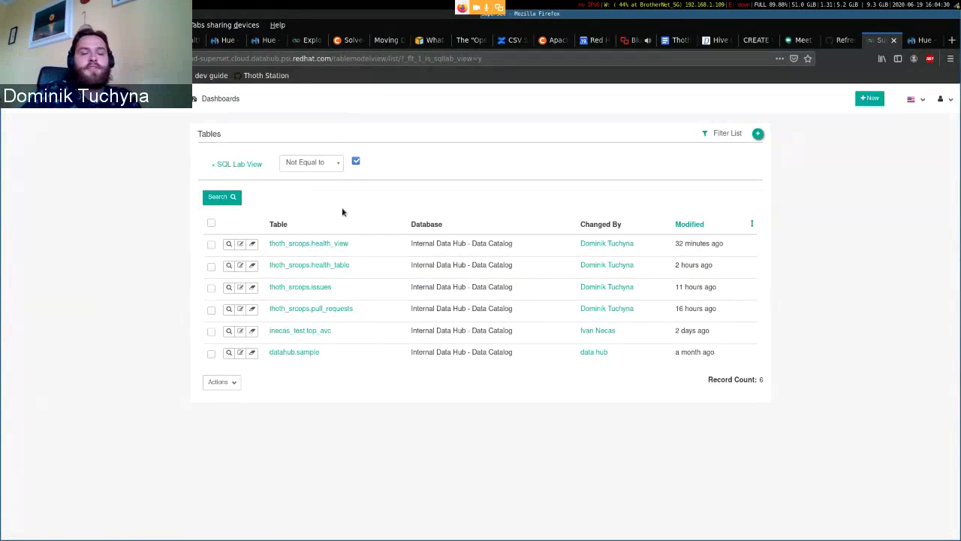
click(157, 98)
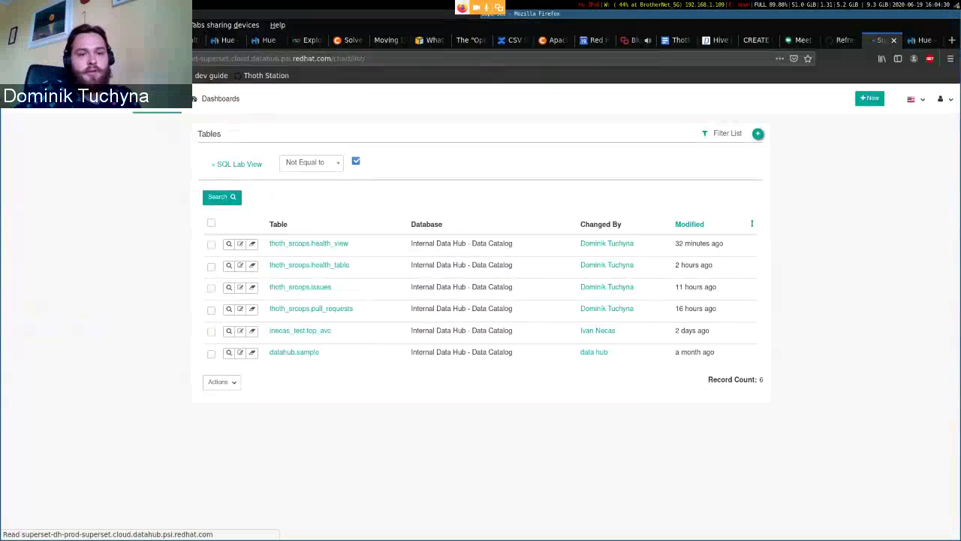
click(226, 107)
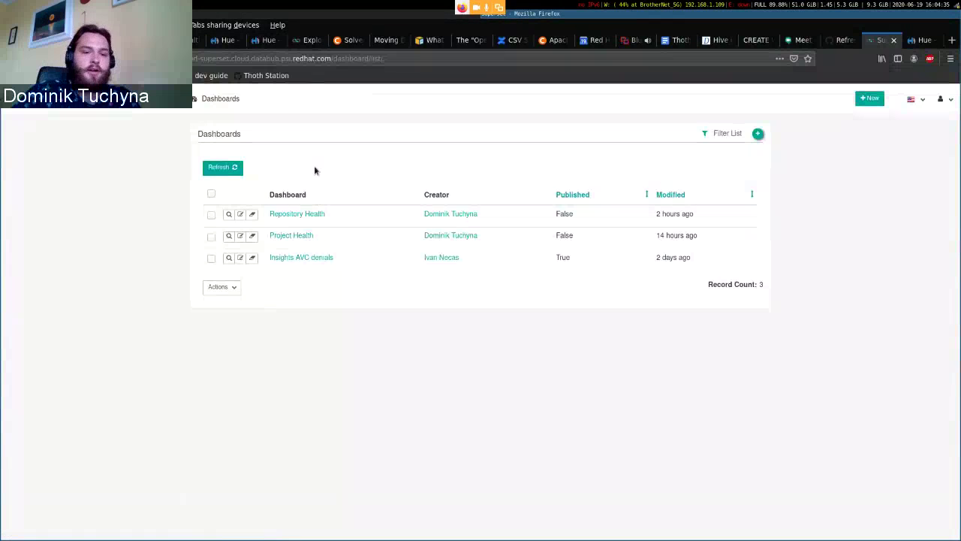
Step: Open the Repository Health dashboard and scroll through its pie charts
click(308, 215)
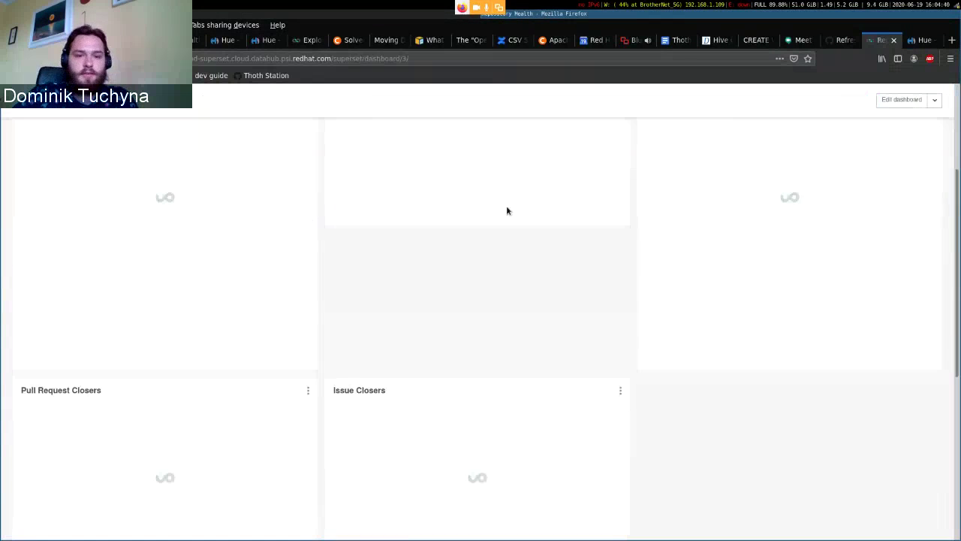
scroll(508, 215, down, 2)
scroll(505, 211, up, 2)
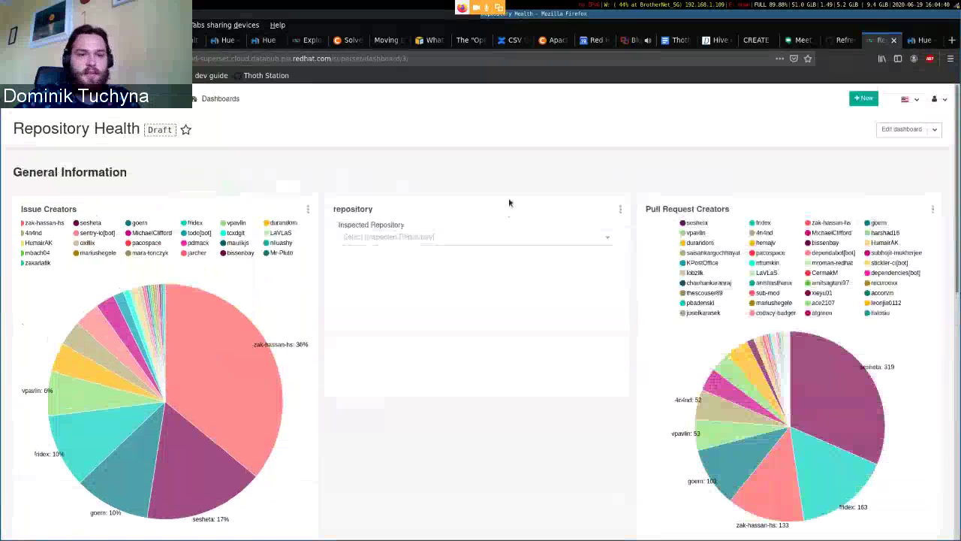
scroll(509, 202, down, 10)
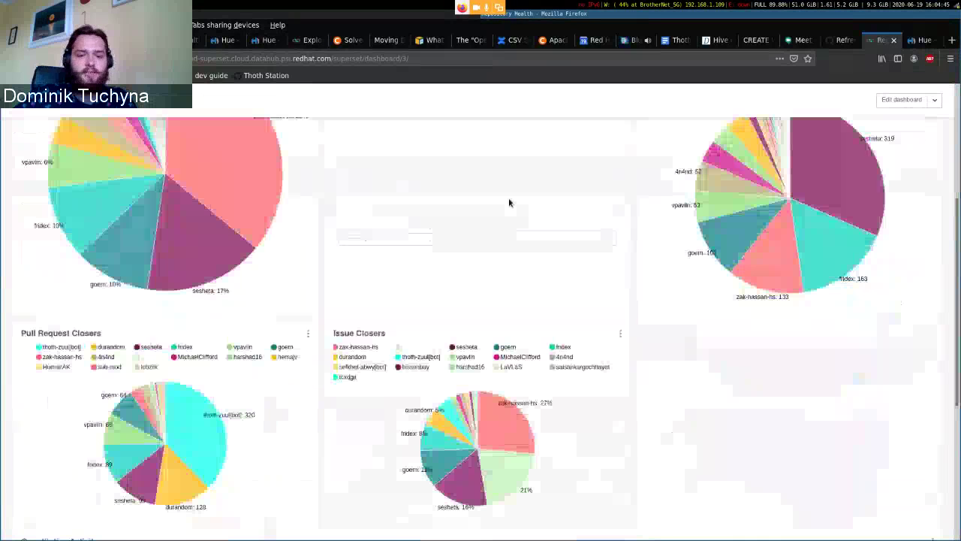
scroll(507, 205, up, 11)
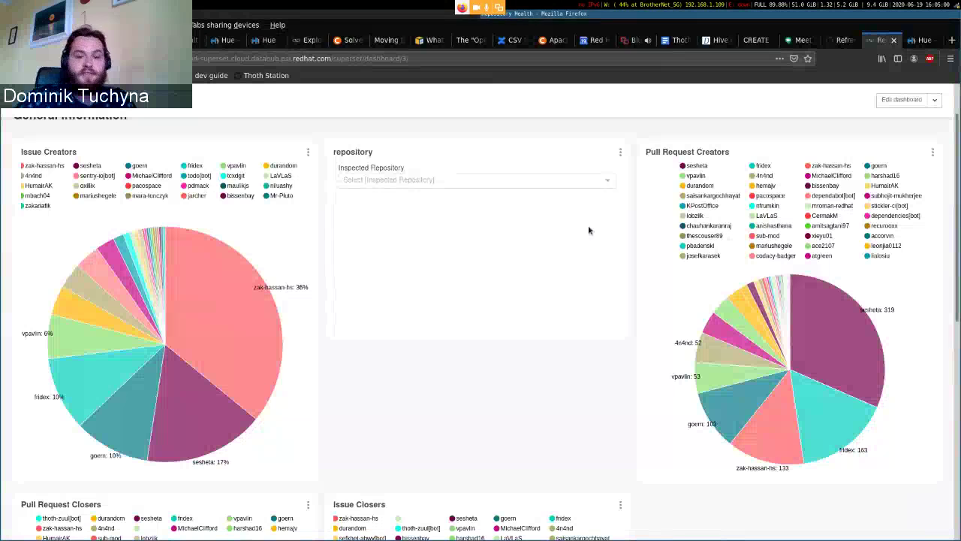
scroll(533, 329, down, 2)
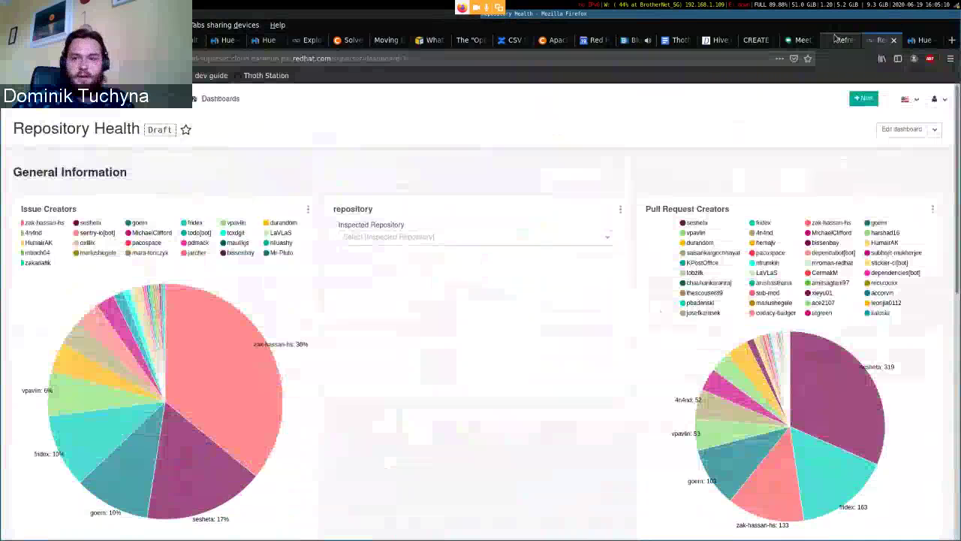
Step: Reload, reopen Repository Health from the Dashboards list, and review its charts again
key(F5)
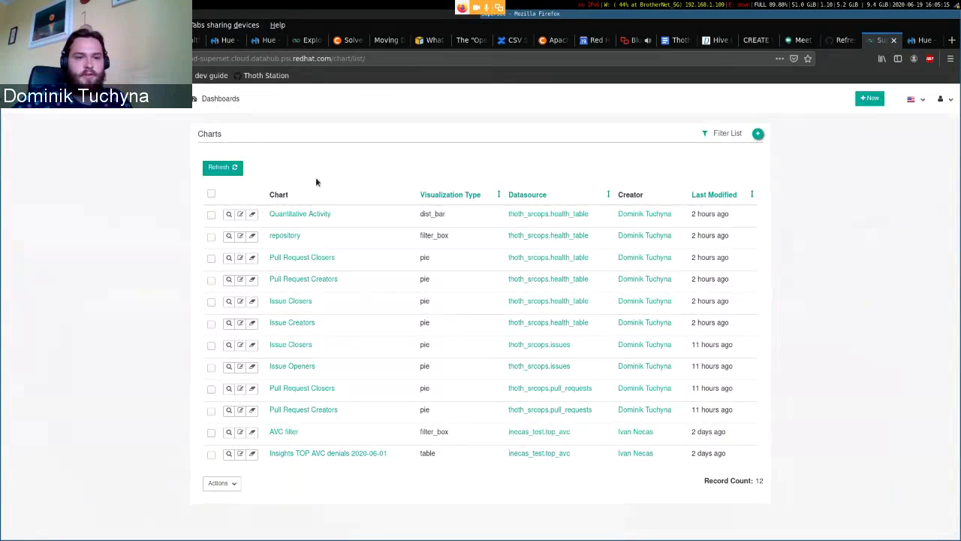
click(212, 99)
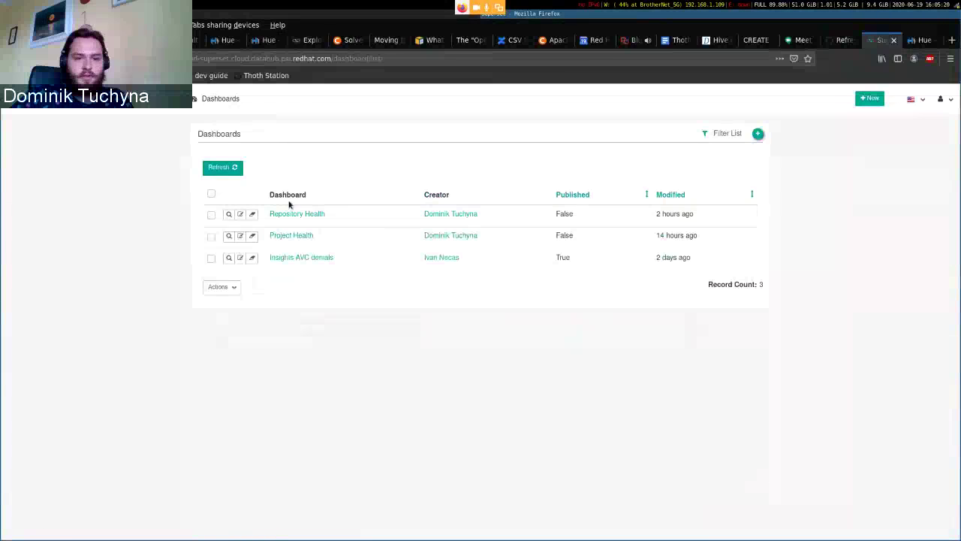
click(289, 214)
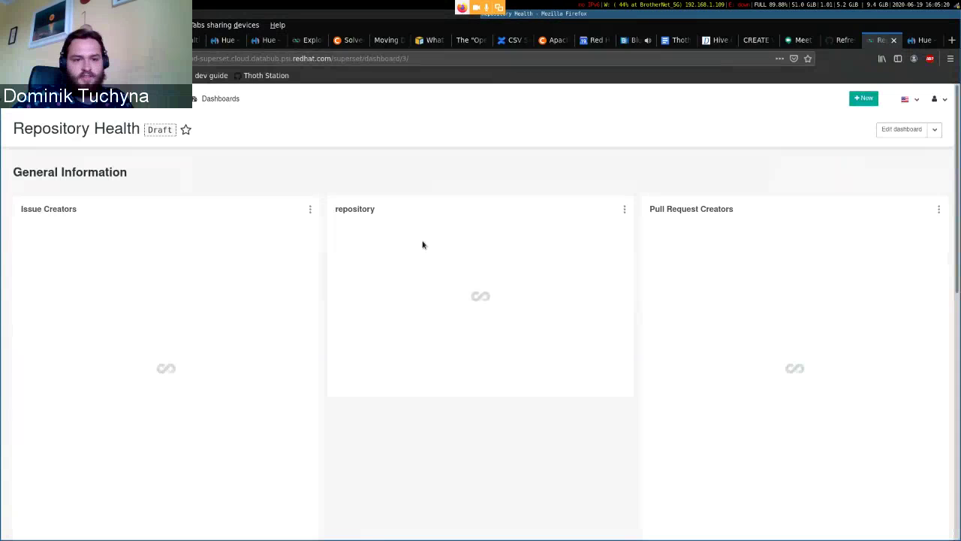
scroll(140, 236, down, 2)
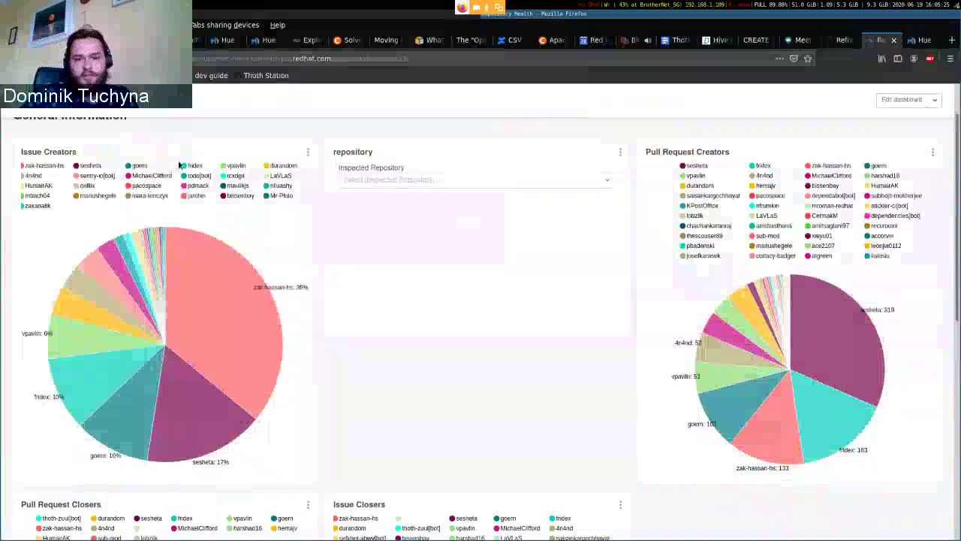
scroll(739, 181, down, 5)
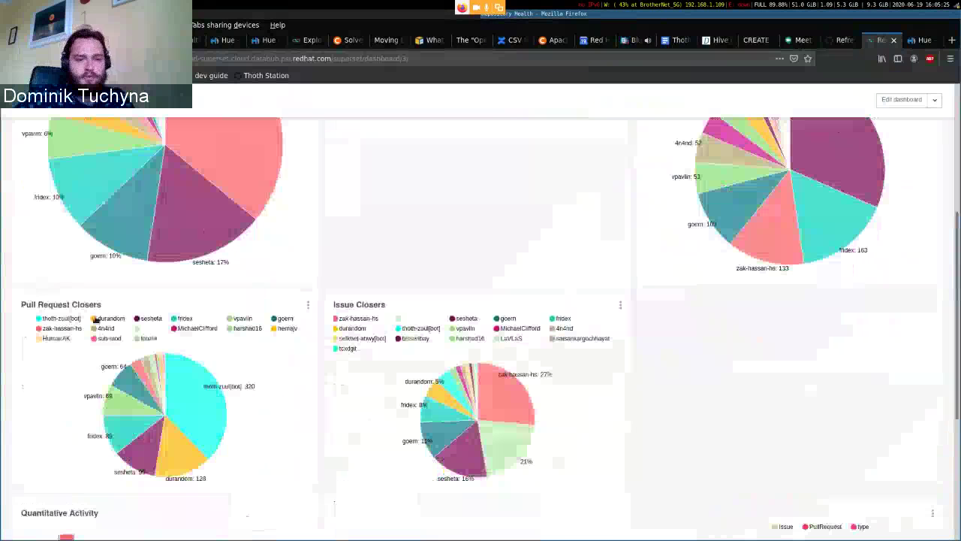
scroll(388, 310, up, 5)
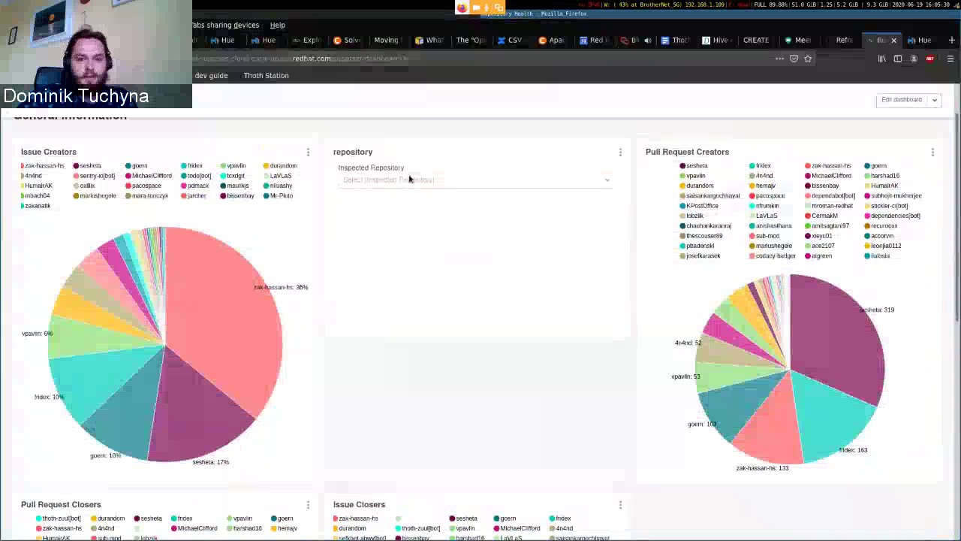
Step: Open the Inspected Repository filter dropdown, close it, then reopen it to list repositories
click(409, 181)
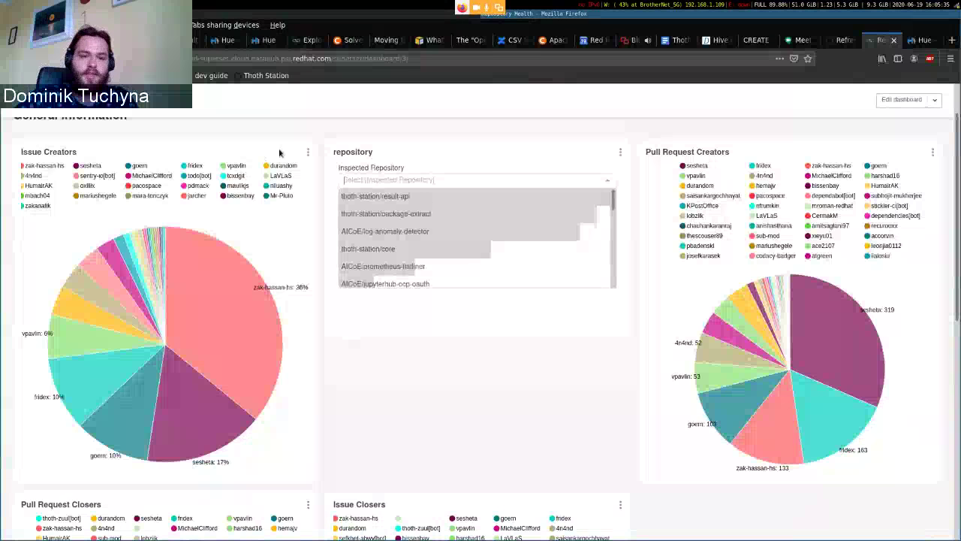
click(345, 149)
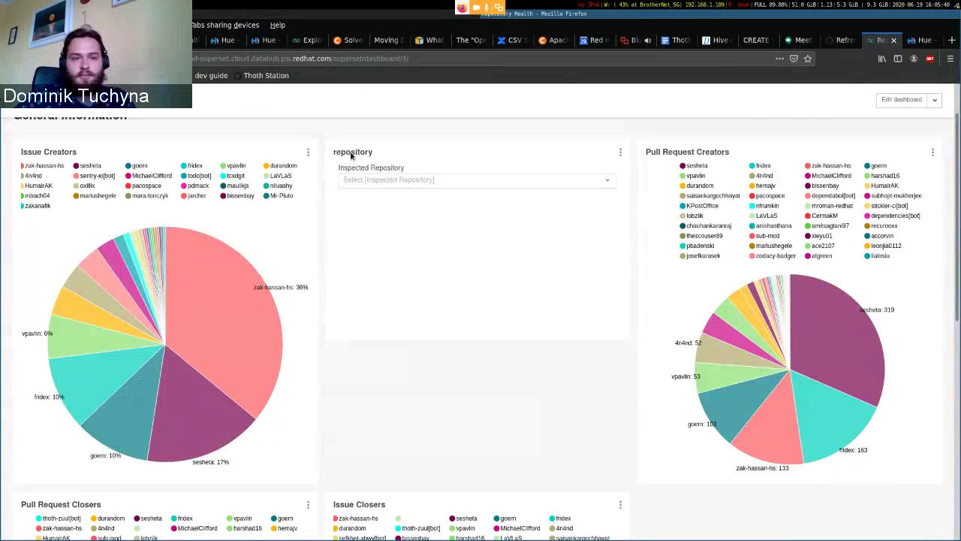
scroll(333, 154, up, 2)
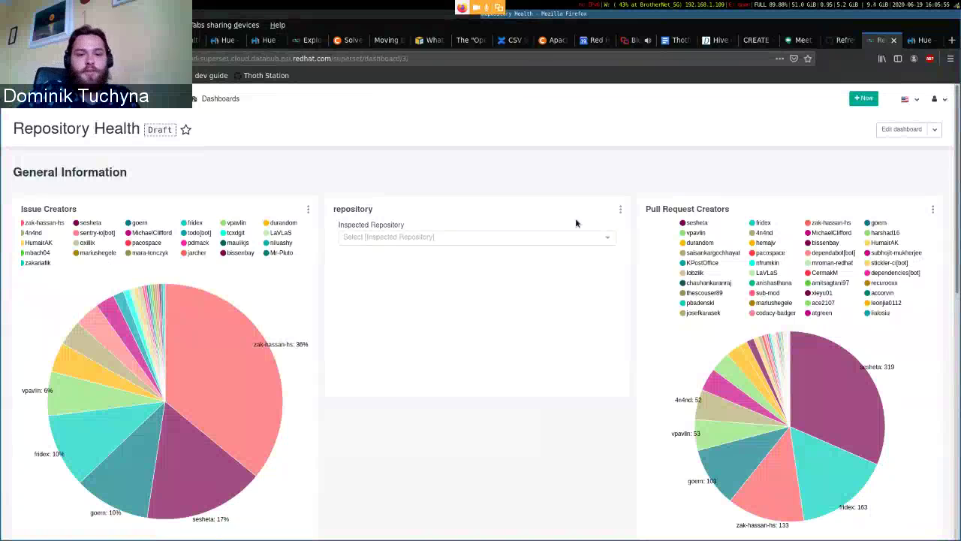
click(494, 238)
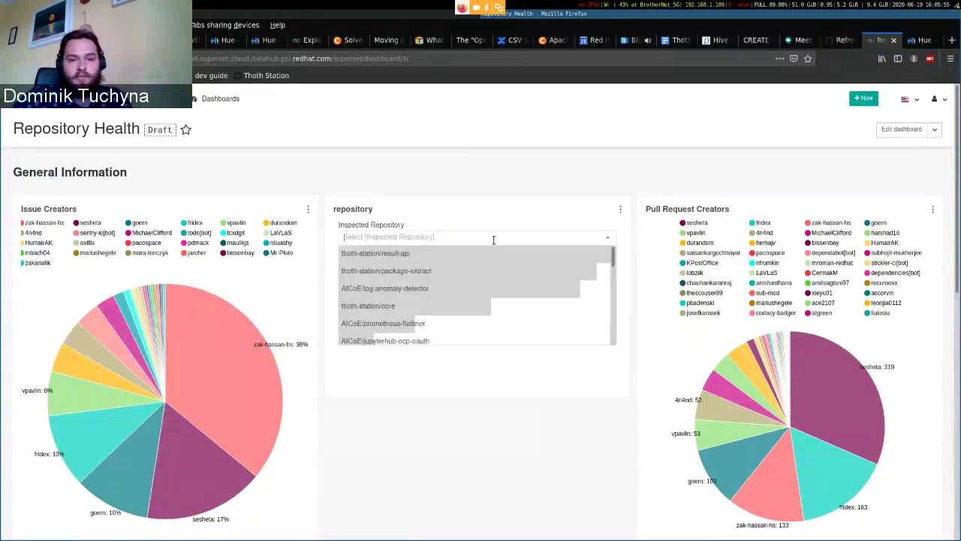
Step: Filter the dashboard to thoth-station/result-api, review the pies, then add thoth-station/core
click(405, 254)
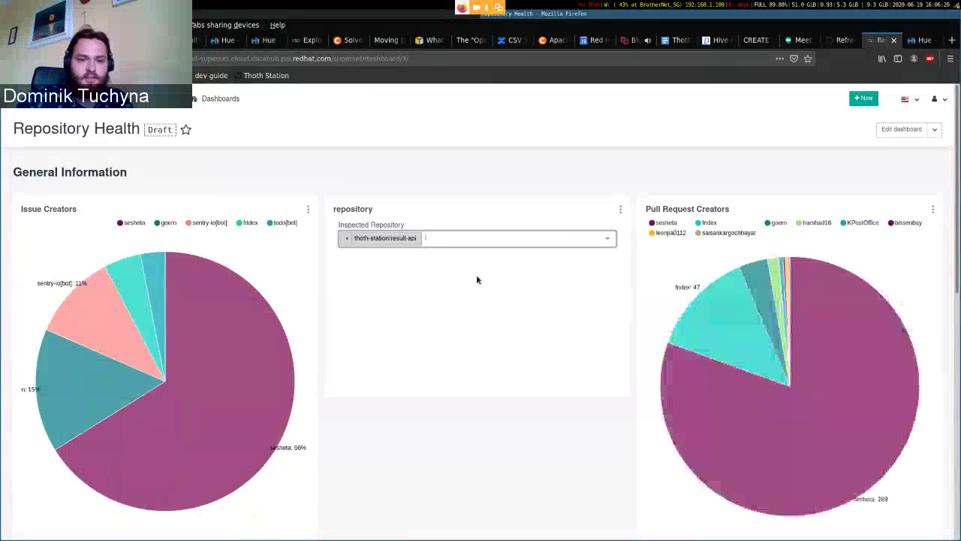
scroll(475, 279, down, 3)
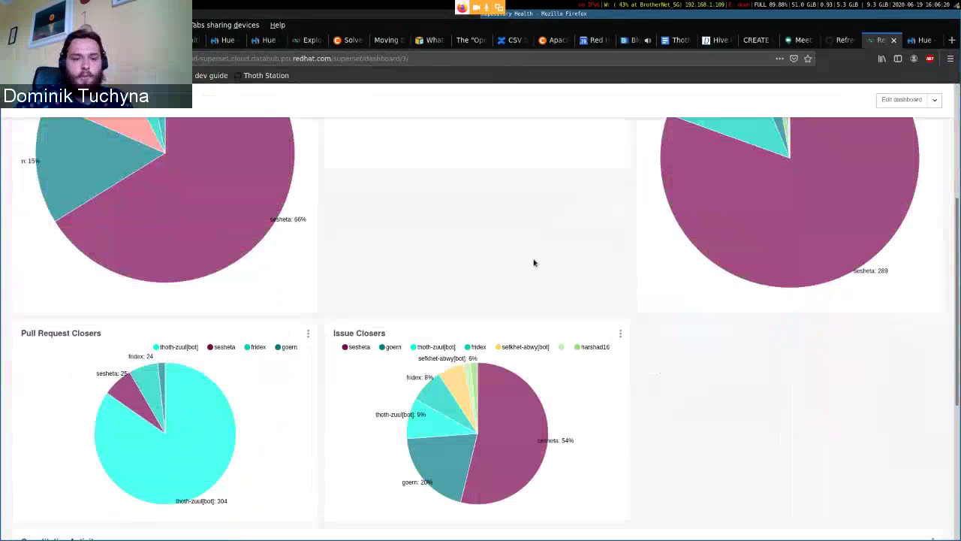
scroll(537, 267, down, 2)
scroll(549, 284, up, 5)
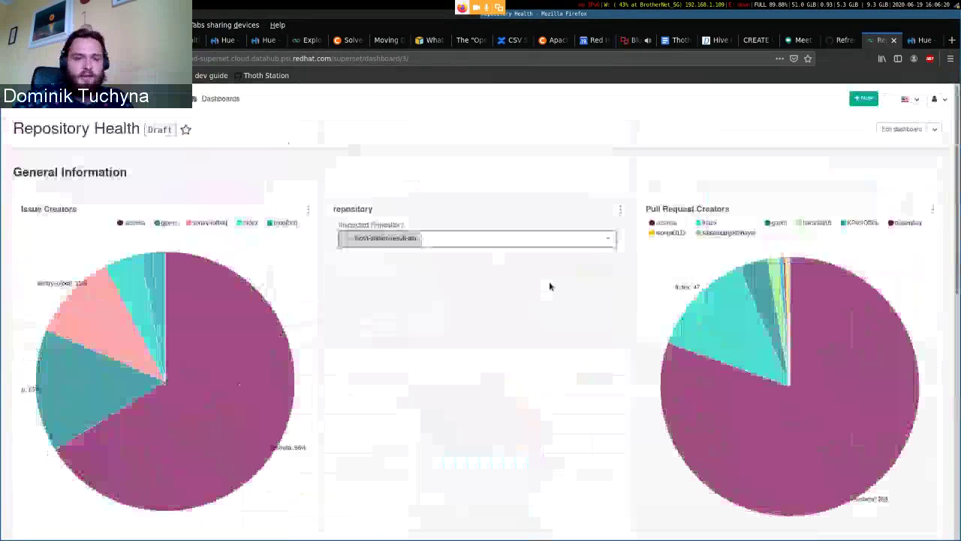
scroll(549, 282, down, 3)
scroll(549, 290, down, 2)
scroll(525, 338, up, 8)
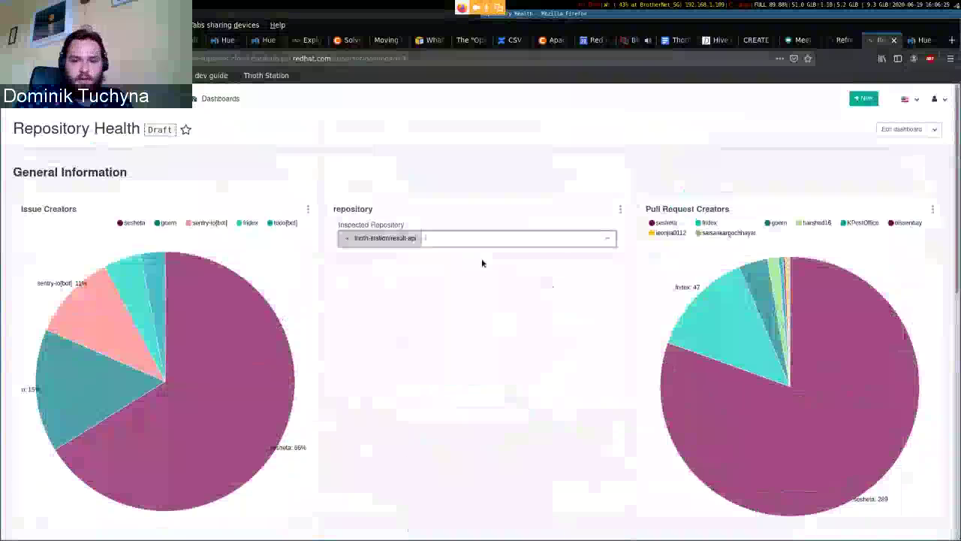
click(478, 237)
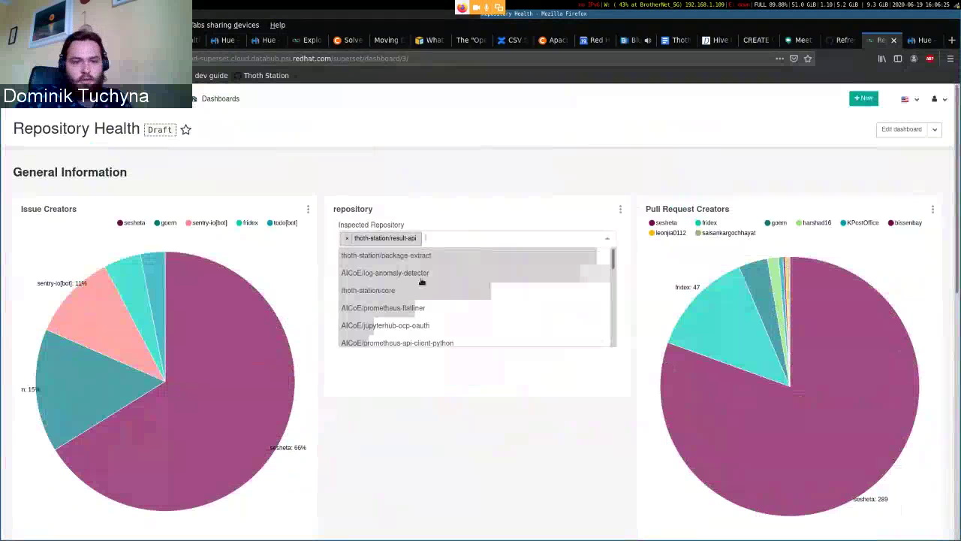
click(402, 291)
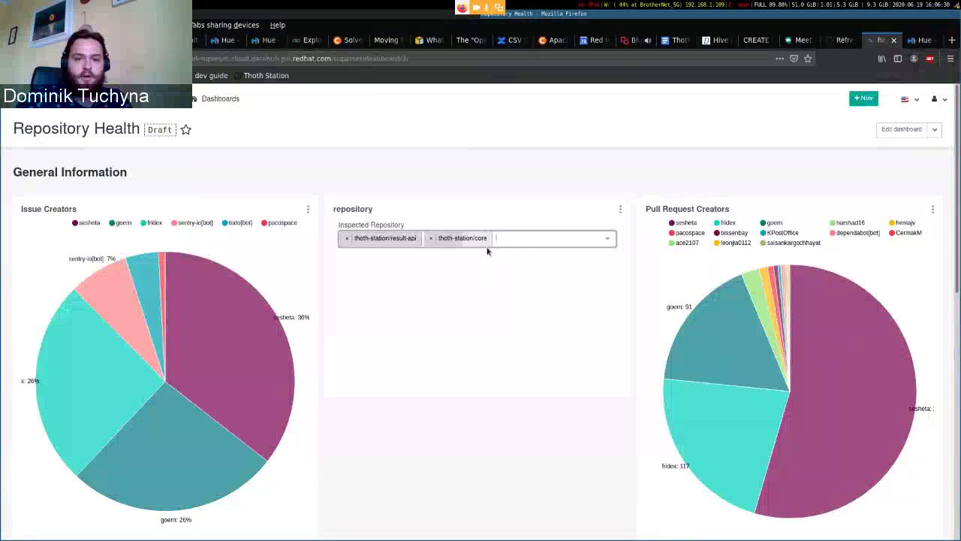
Step: Replace the chosen repositories with a thoth-station* value, then remove it to clear the filter
click(431, 238)
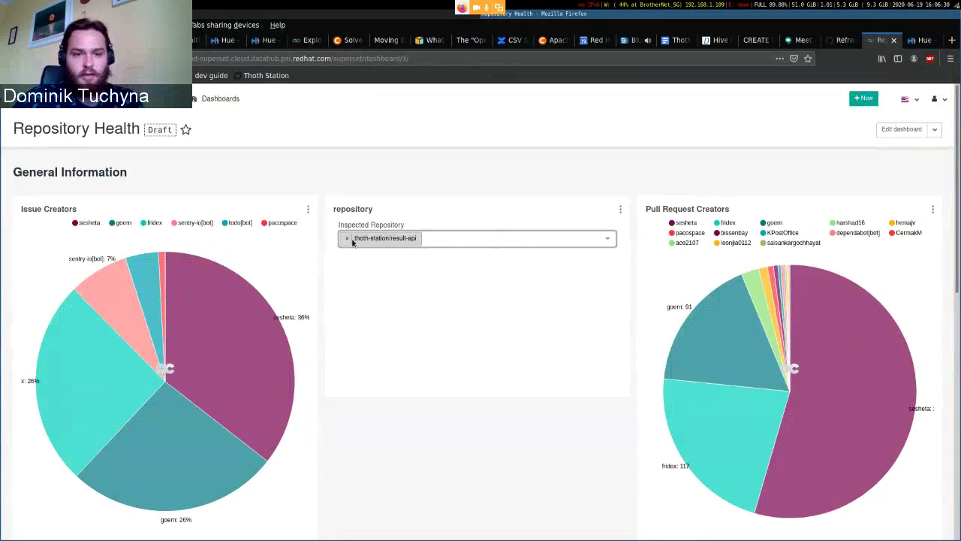
click(347, 238)
text(thoth-station)
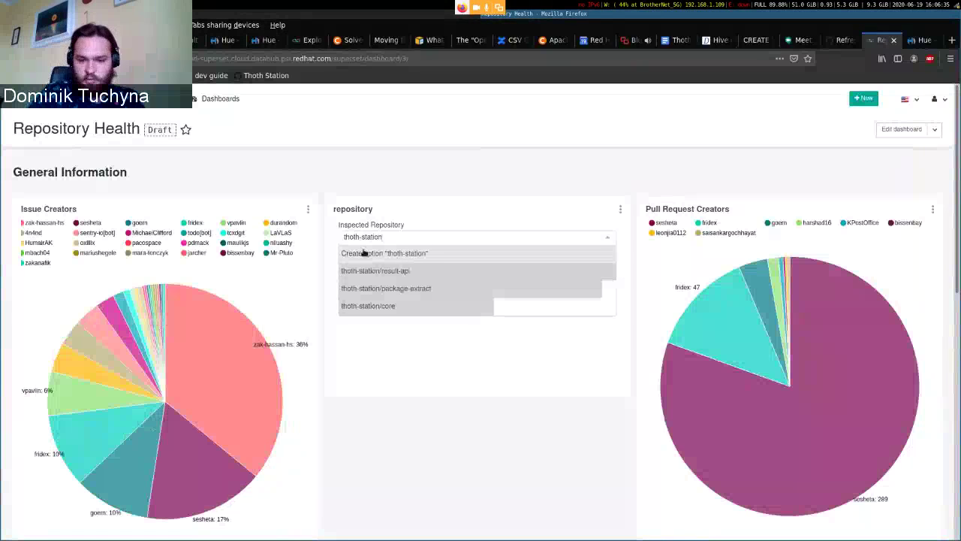
text(")
click(363, 253)
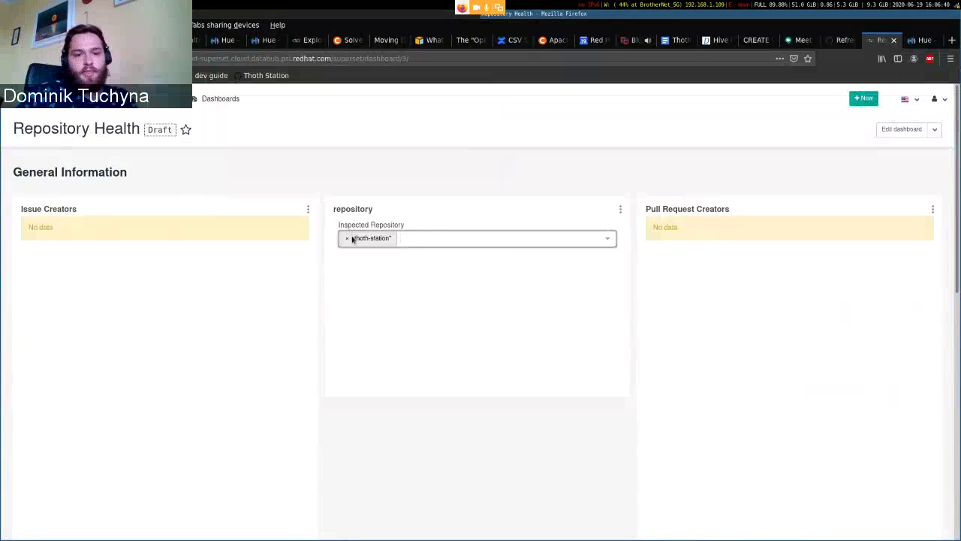
click(348, 238)
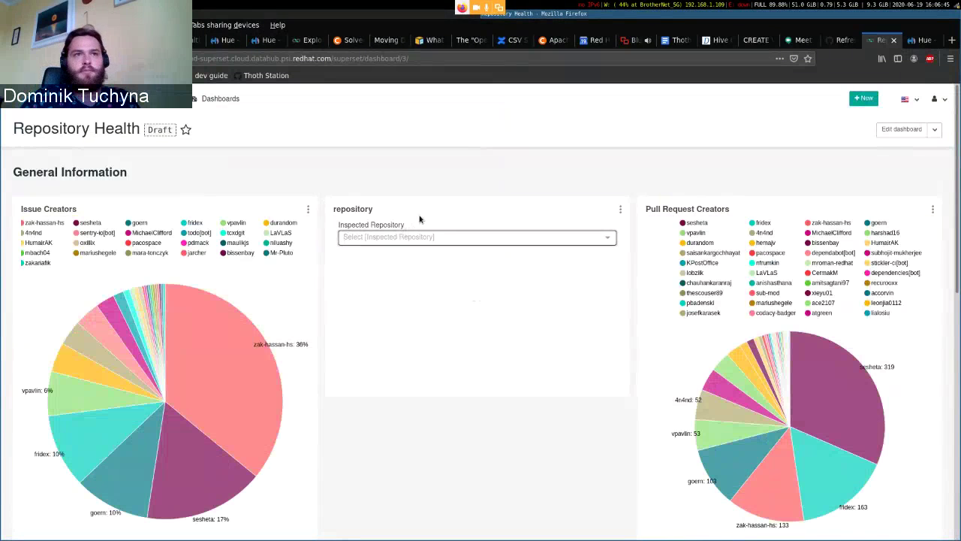
click(424, 237)
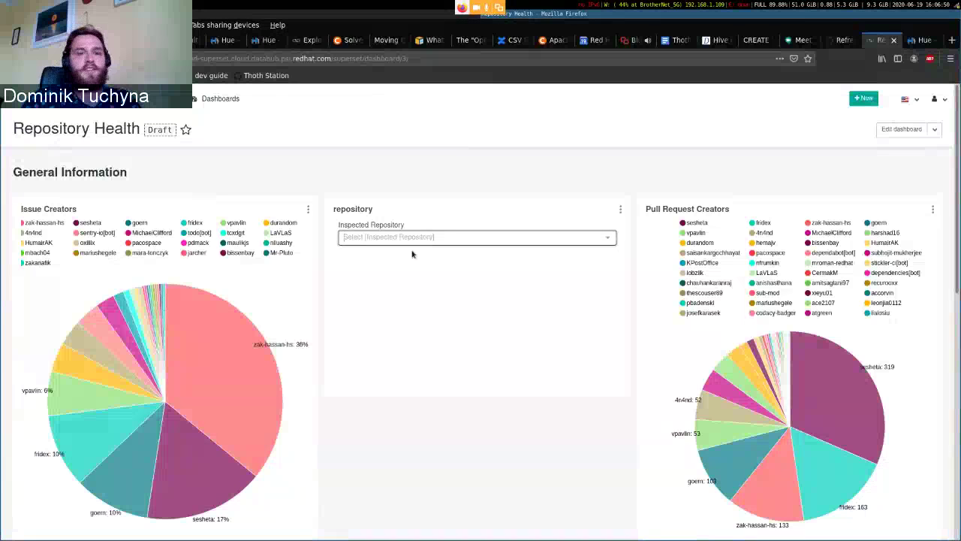
click(430, 234)
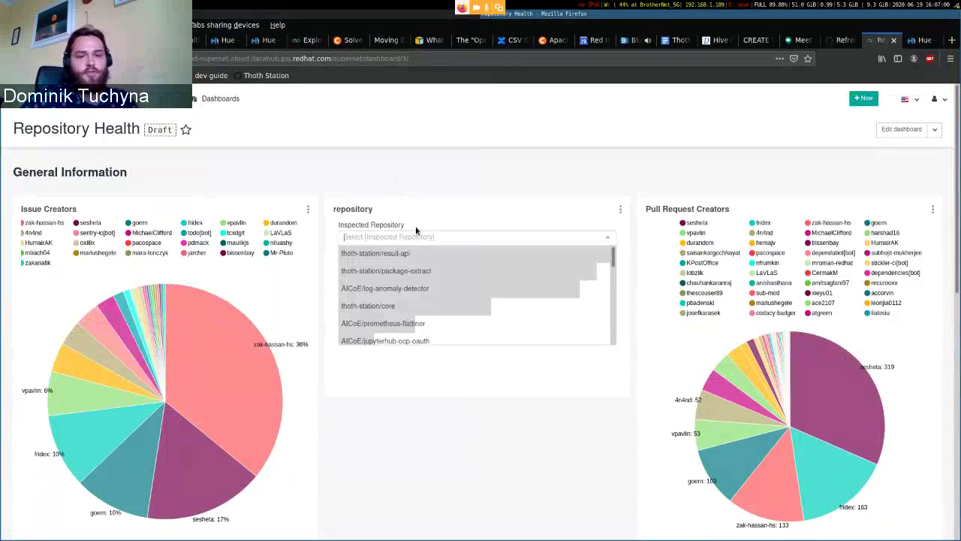
scroll(470, 293, down, 3)
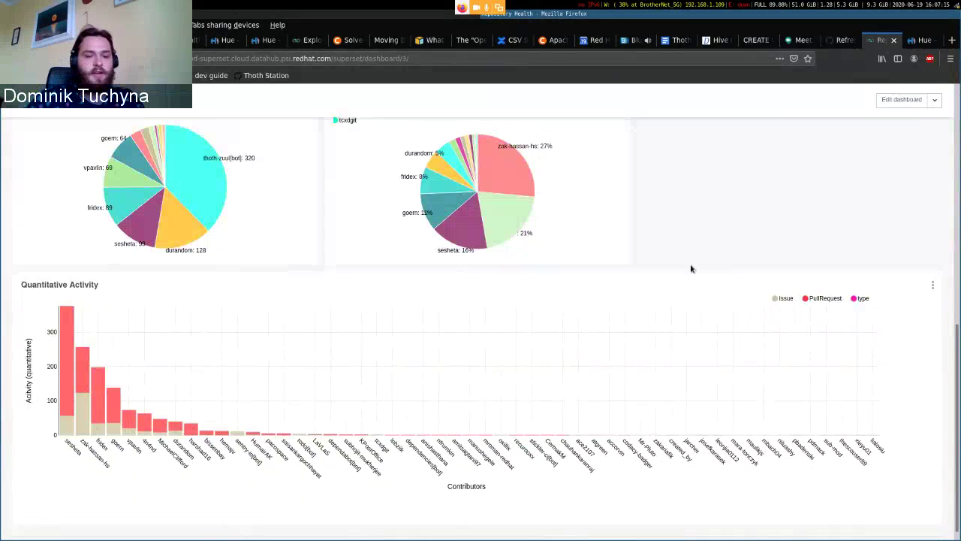
scroll(688, 268, up, 10)
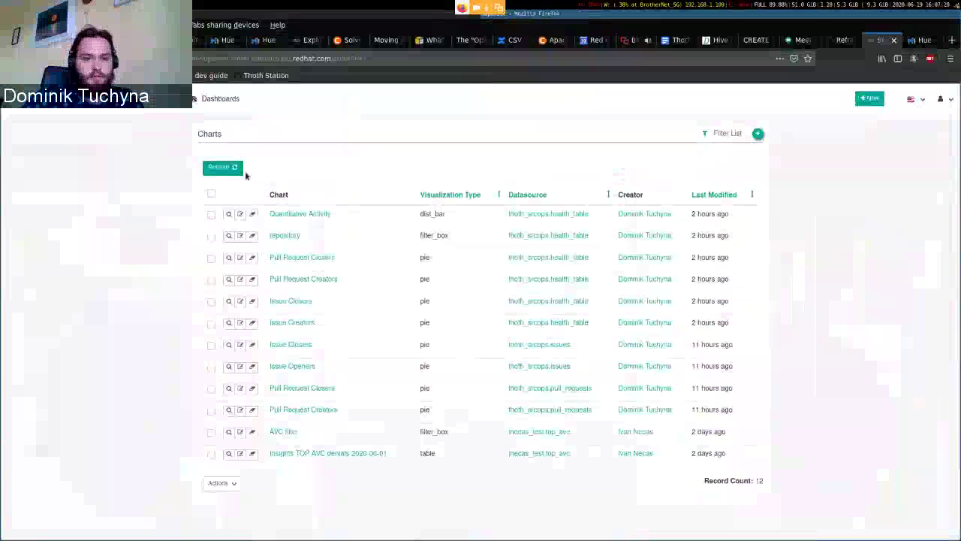
Step: Create a new Pie Chart on the thoth_srcops.health_table datasource
click(757, 132)
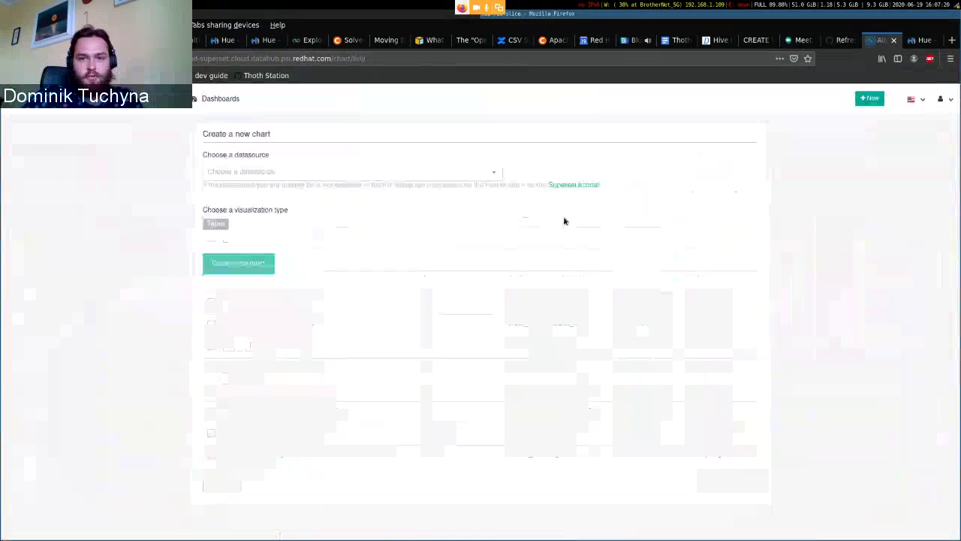
click(283, 171)
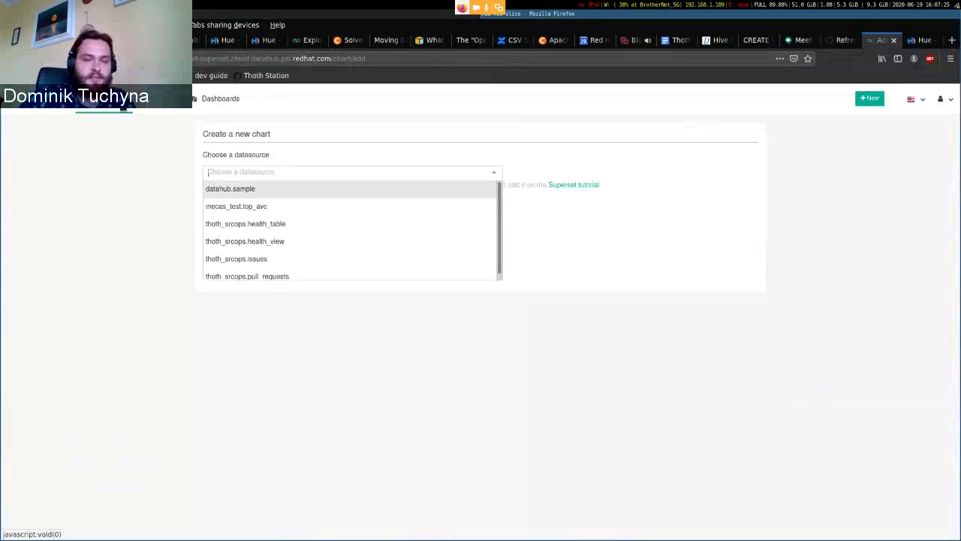
click(289, 229)
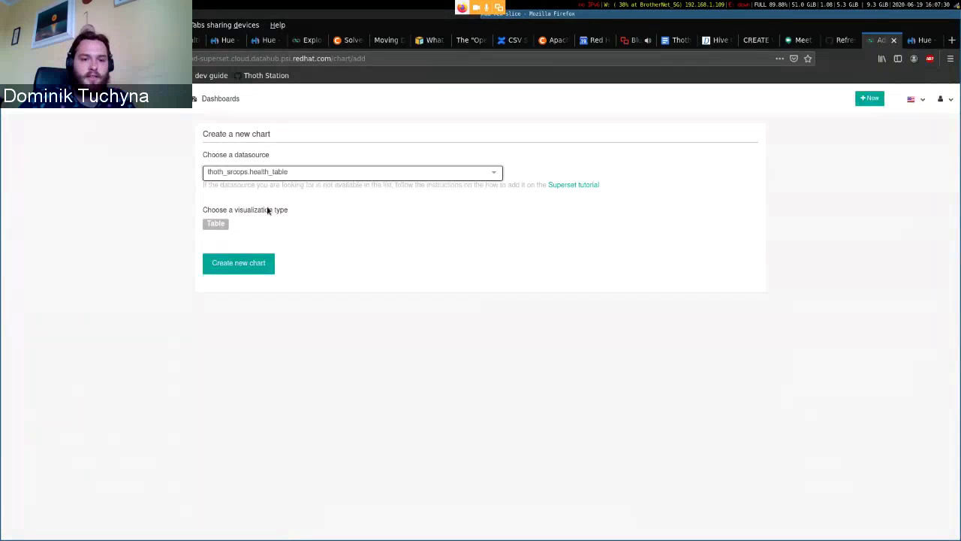
click(217, 226)
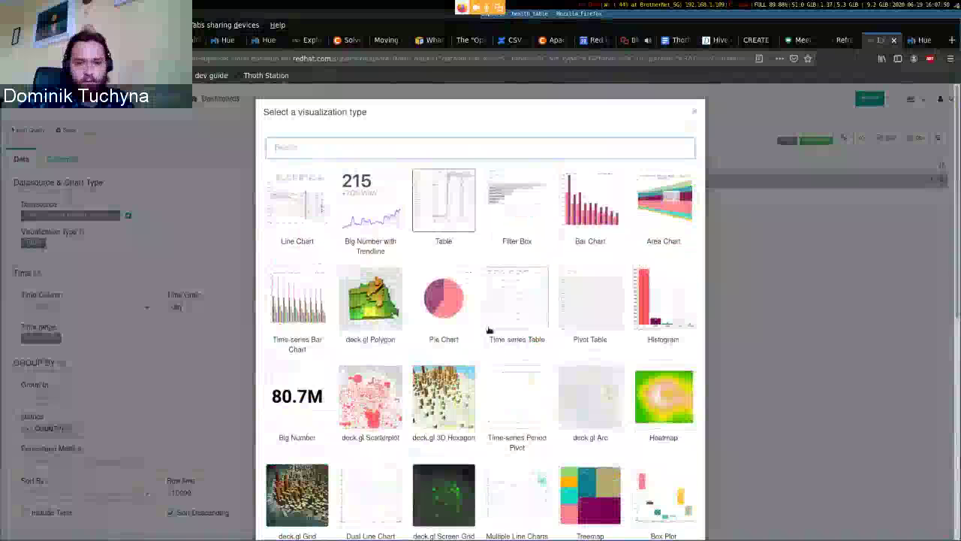
click(451, 297)
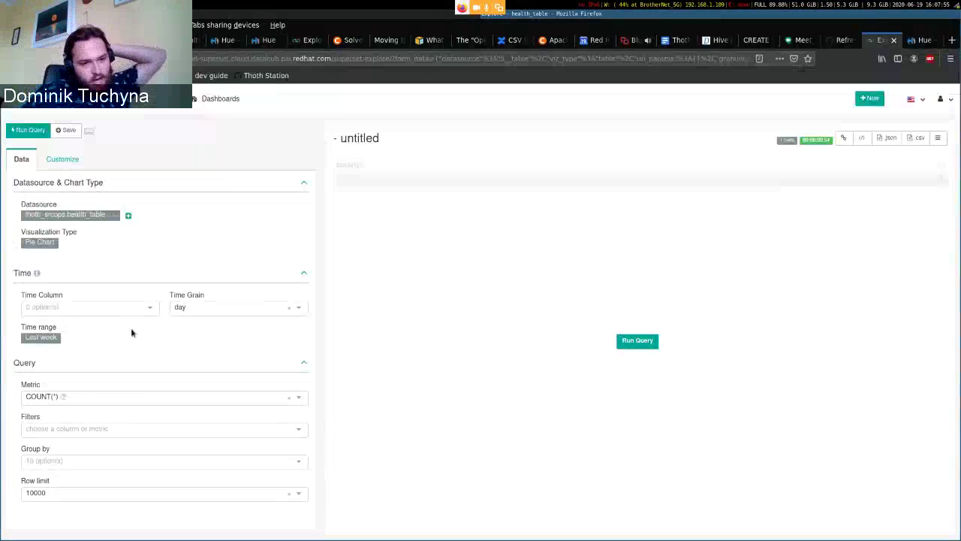
Step: Try SUM(index) as the pie chart metric, then clear it again
click(138, 429)
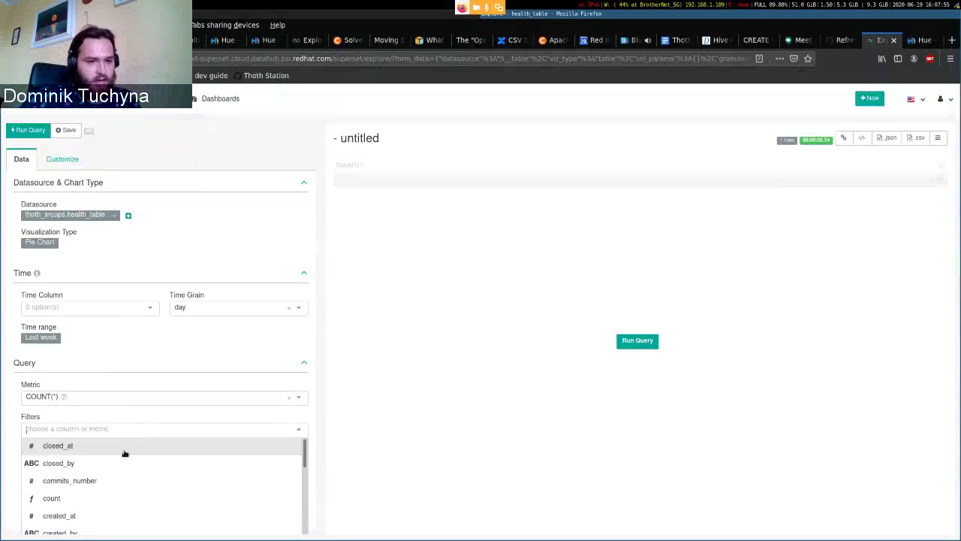
click(94, 400)
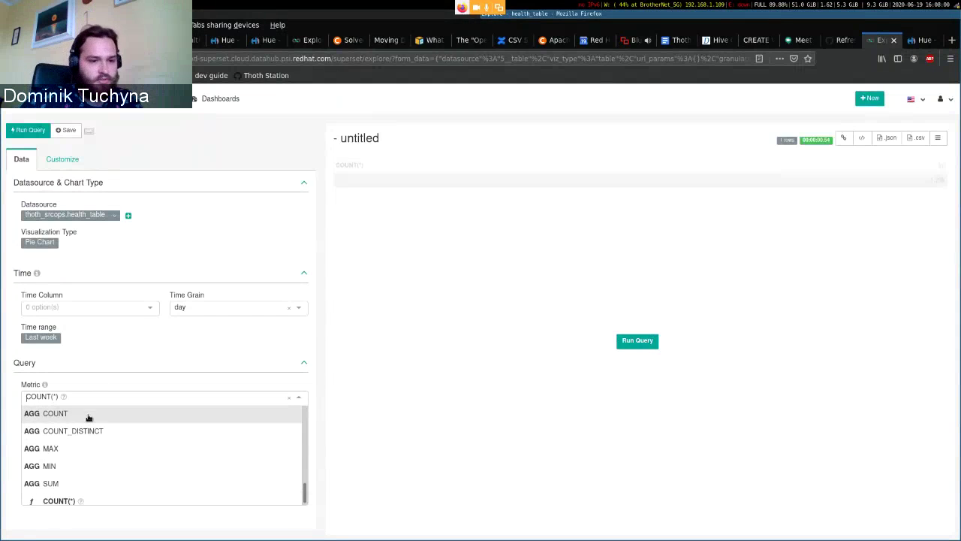
scroll(90, 420, up, 6)
click(89, 416)
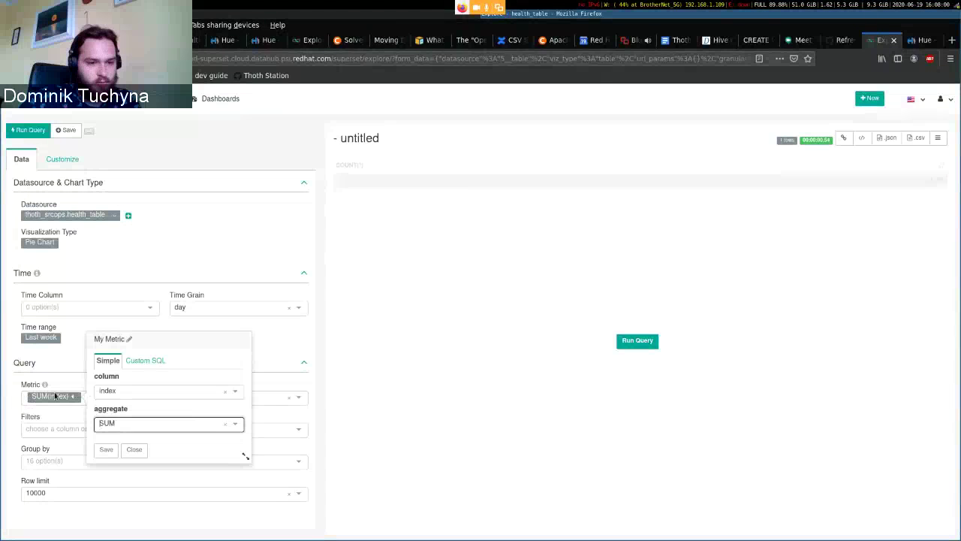
click(54, 395)
click(289, 398)
Step: Scroll through the health_table column list in the Metric dropdown for another choice
click(295, 401)
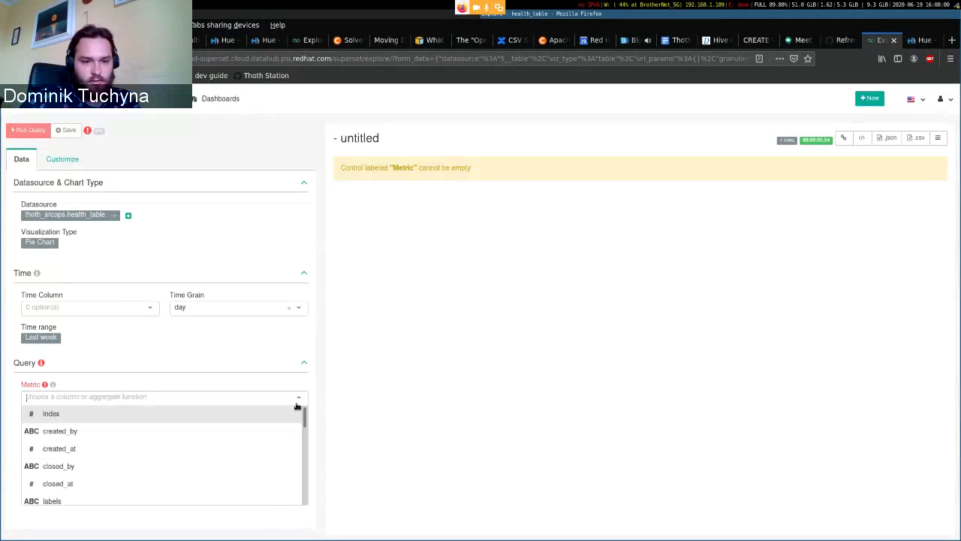
scroll(114, 442, down, 1)
scroll(98, 442, down, 2)
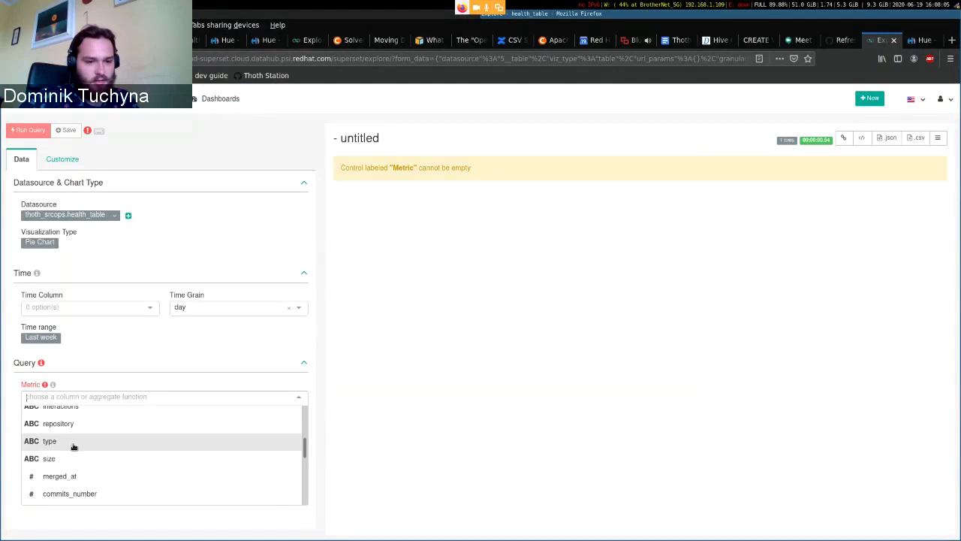
scroll(77, 446, up, 1)
scroll(75, 457, down, 3)
scroll(75, 458, up, 2)
scroll(71, 488, up, 1)
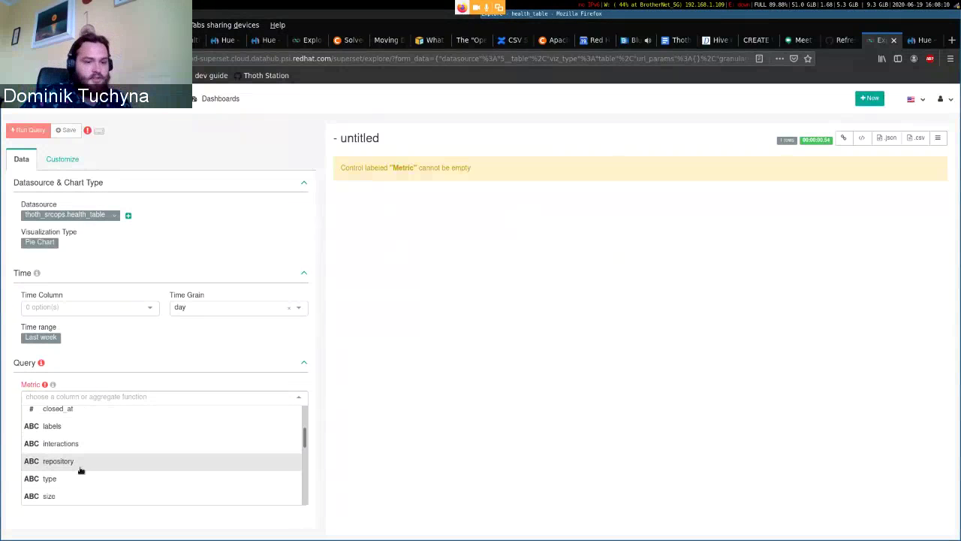
scroll(75, 459, up, 3)
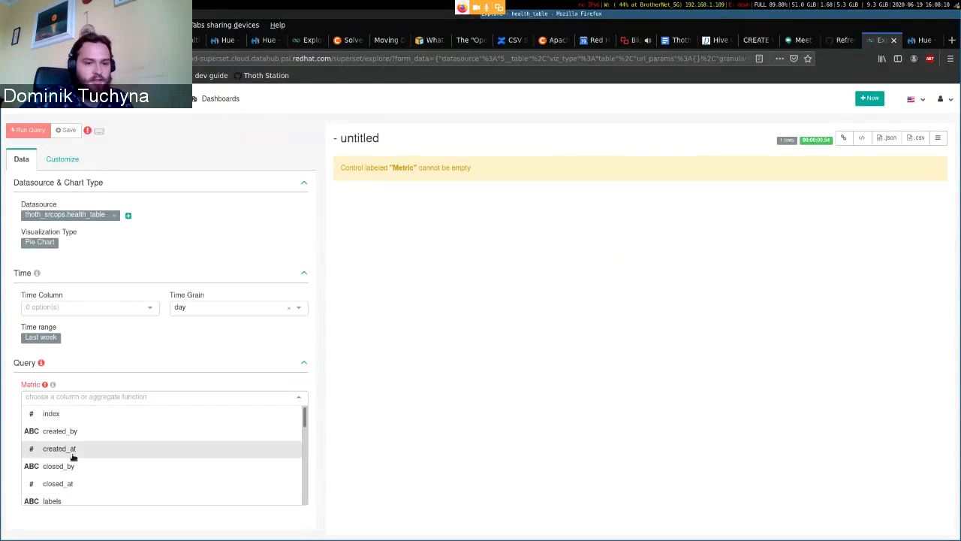
scroll(75, 453, down, 2)
scroll(78, 449, down, 1)
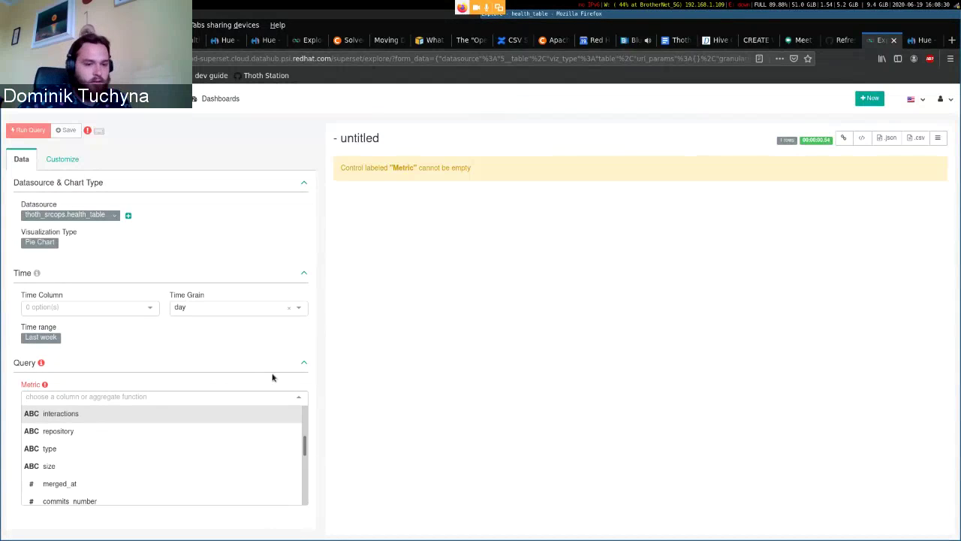
scroll(158, 446, down, 5)
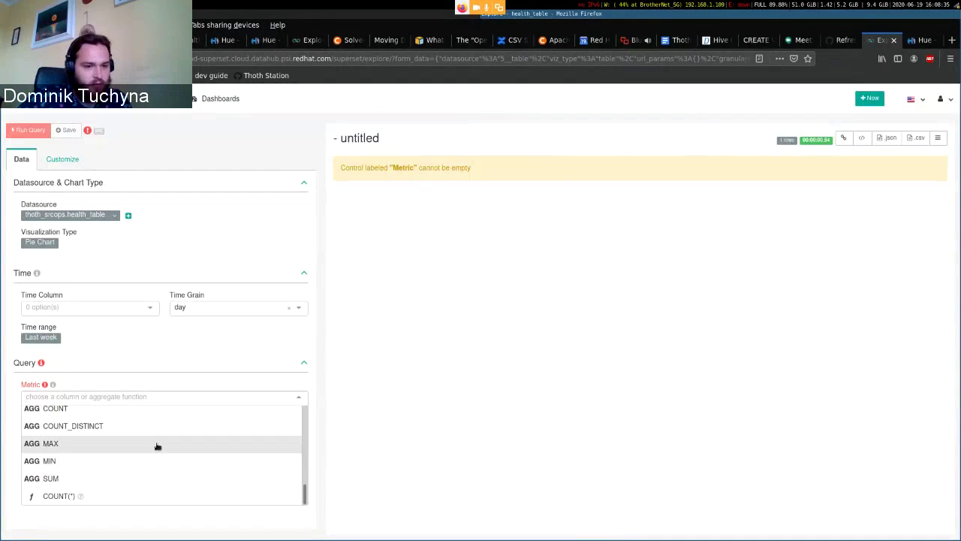
scroll(154, 451, up, 10)
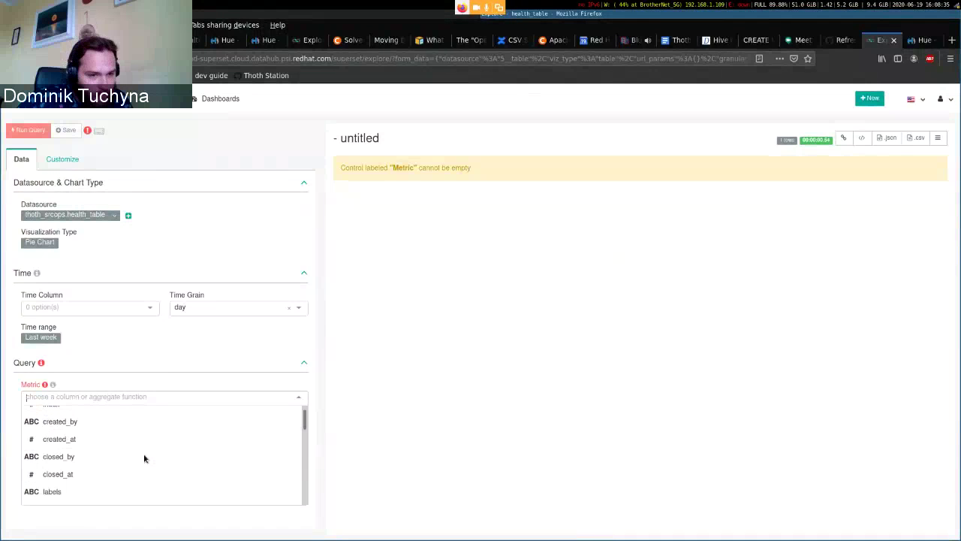
scroll(144, 460, down, 3)
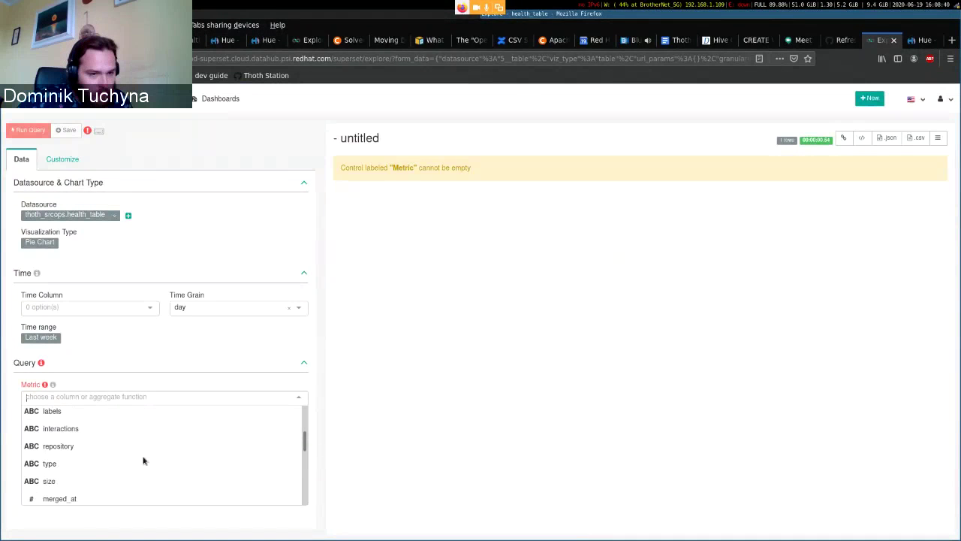
scroll(144, 461, down, 1)
click(131, 446)
click(440, 444)
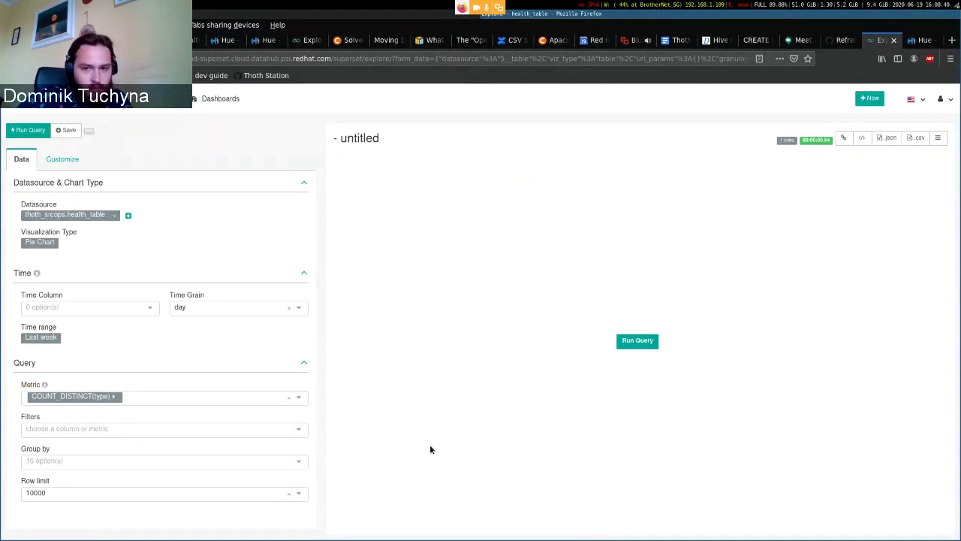
click(114, 398)
click(107, 399)
click(113, 398)
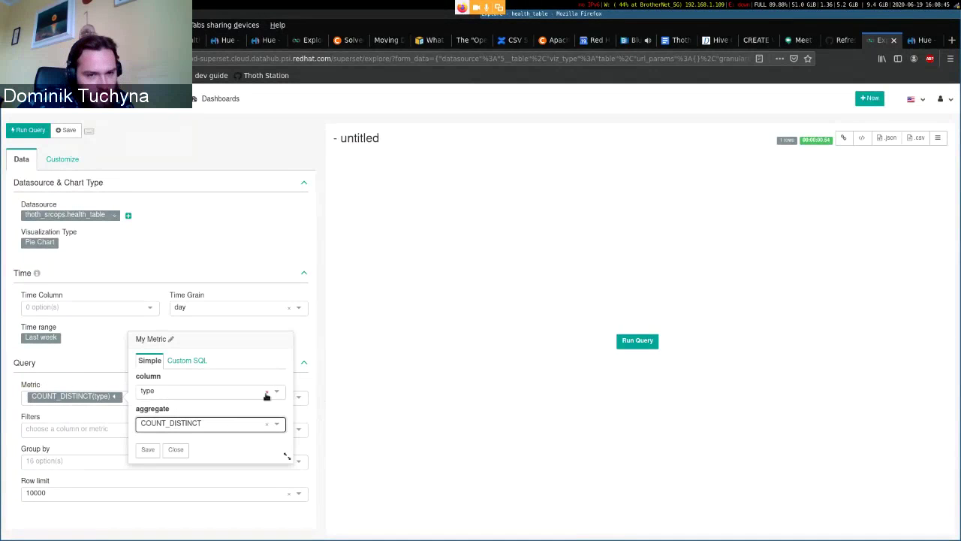
click(325, 398)
click(289, 397)
click(289, 396)
click(287, 400)
scroll(240, 429, down, 5)
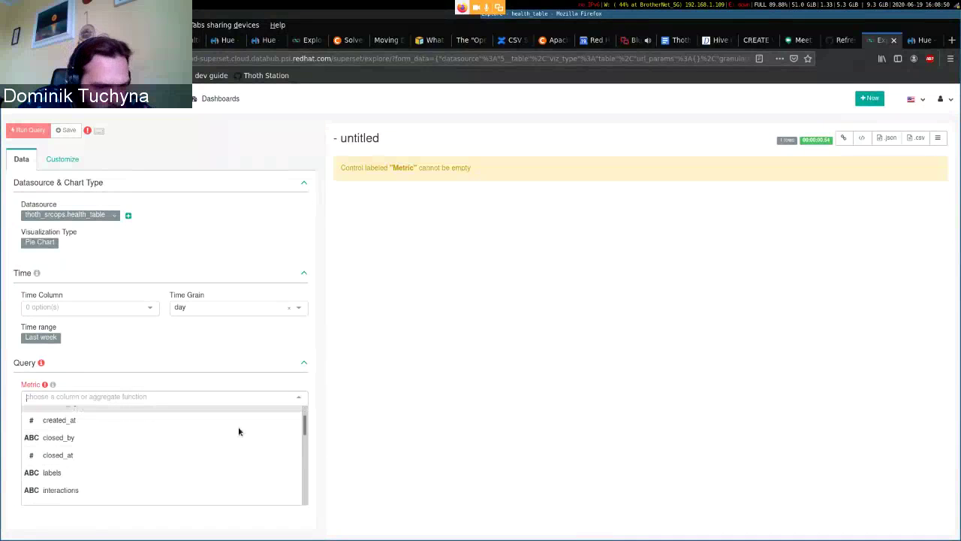
scroll(239, 431, down, 5)
scroll(238, 431, up, 5)
scroll(237, 429, up, 3)
click(172, 215)
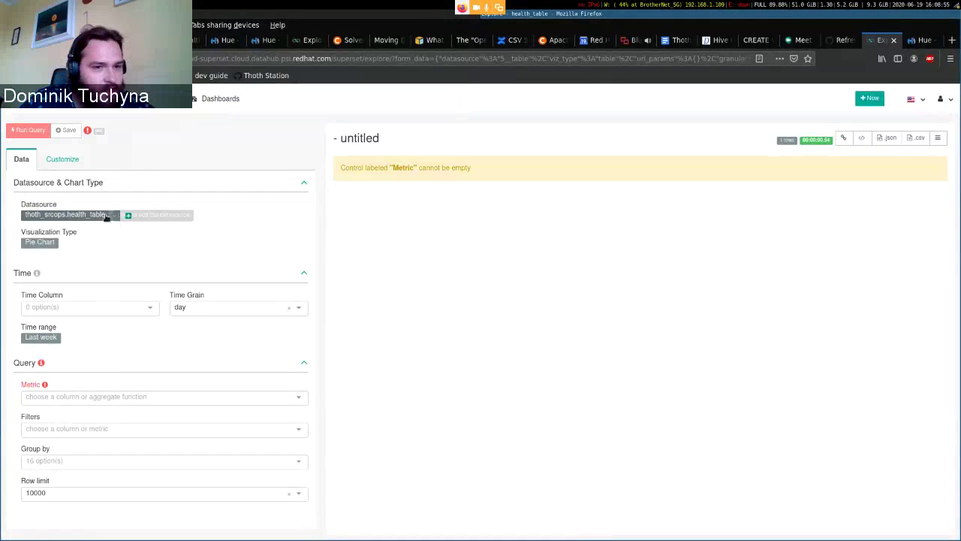
click(172, 216)
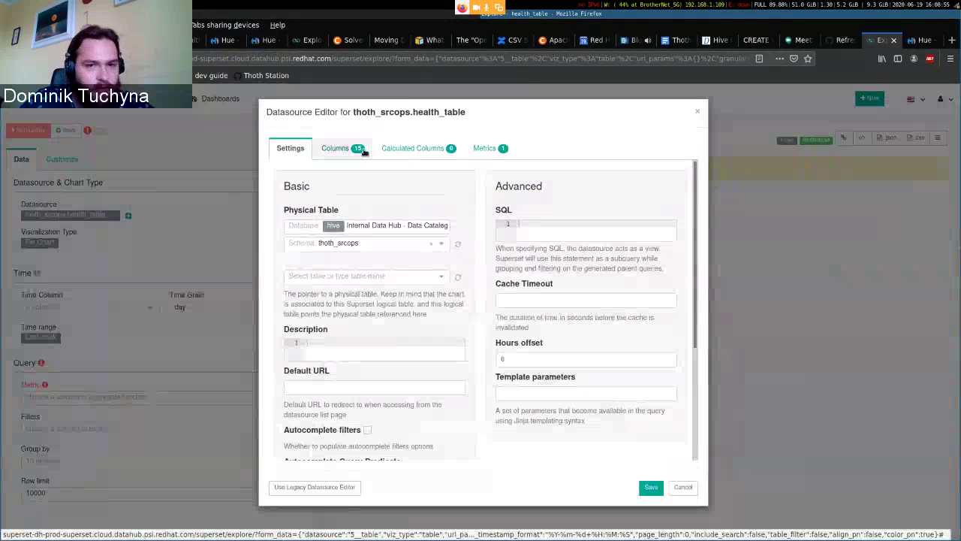
click(395, 241)
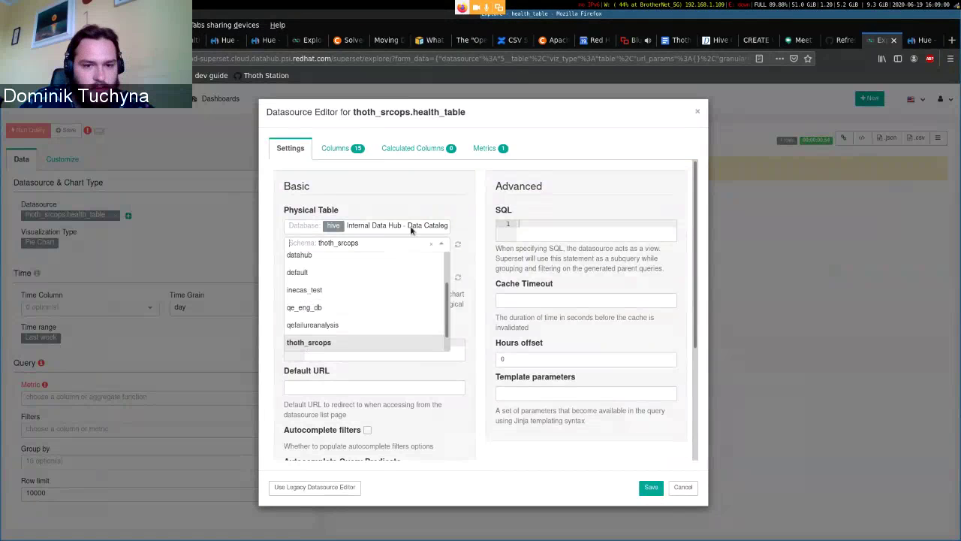
click(396, 225)
click(470, 217)
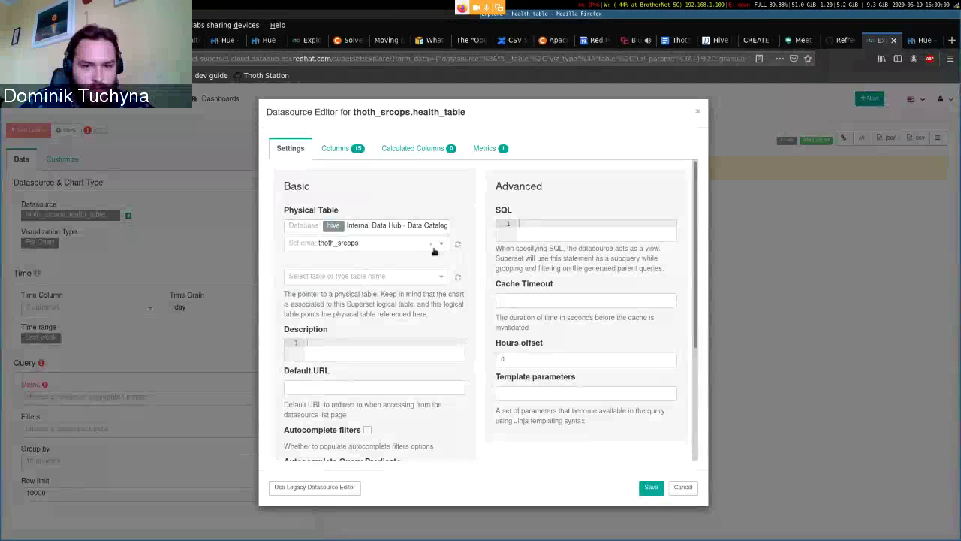
click(376, 243)
scroll(375, 306, up, 2)
scroll(374, 307, down, 2)
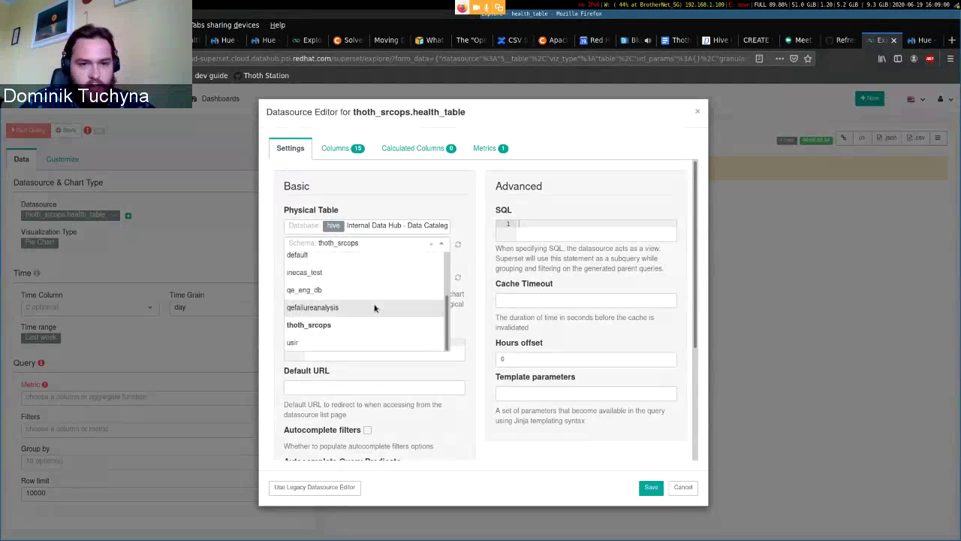
click(698, 112)
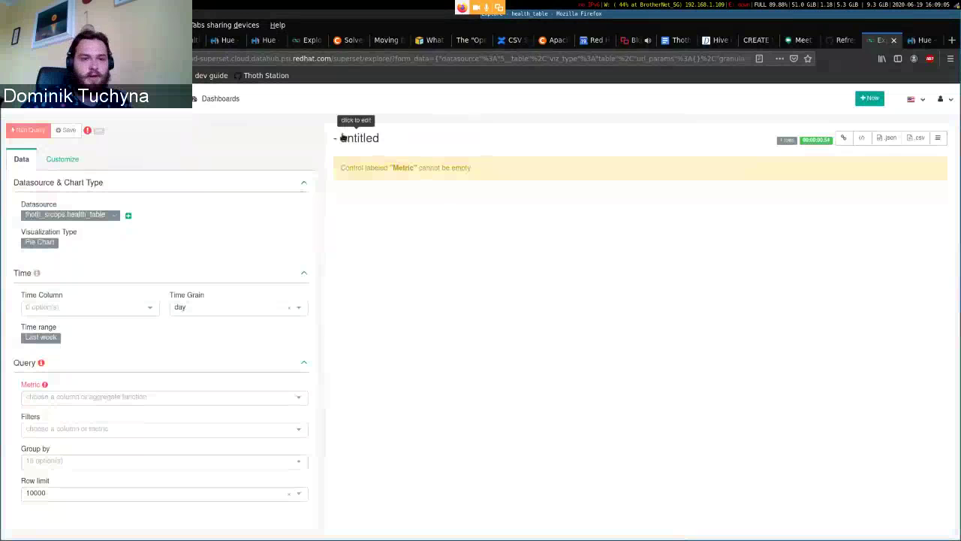
Step: Go to the Superset Dashboards list, then switch over to the README notes in VS Code
click(220, 106)
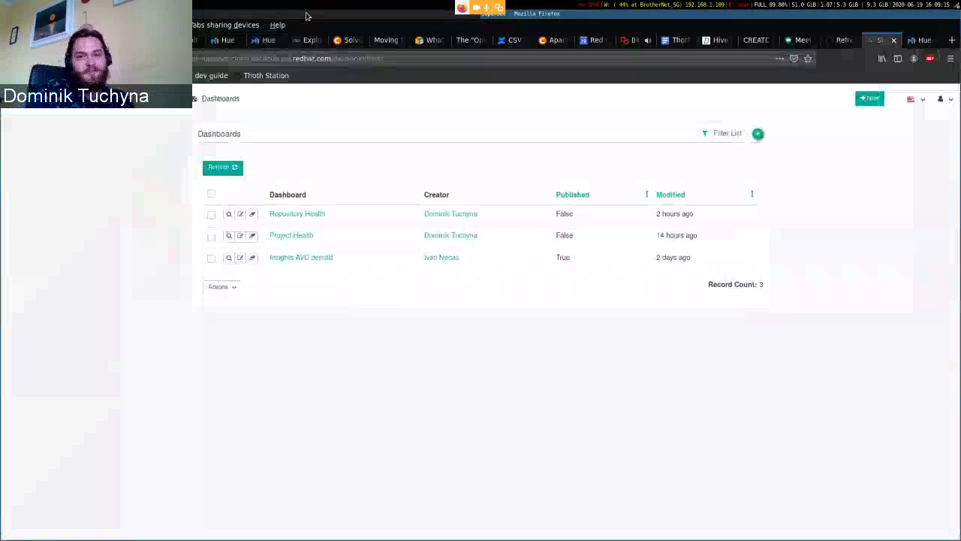
key(alt+Tab)
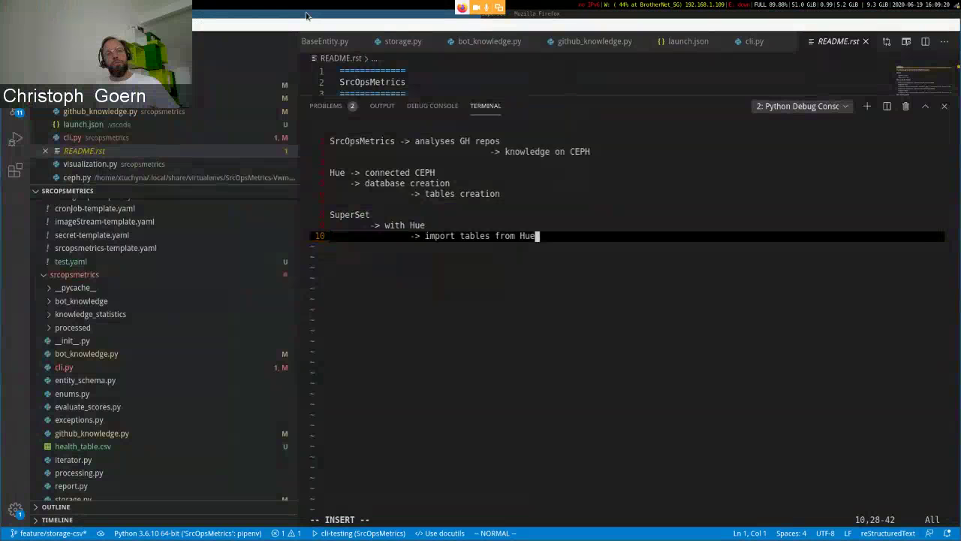
Step: Switch from the README notes back to the Superset Dashboards list in Firefox
key(alt+Tab)
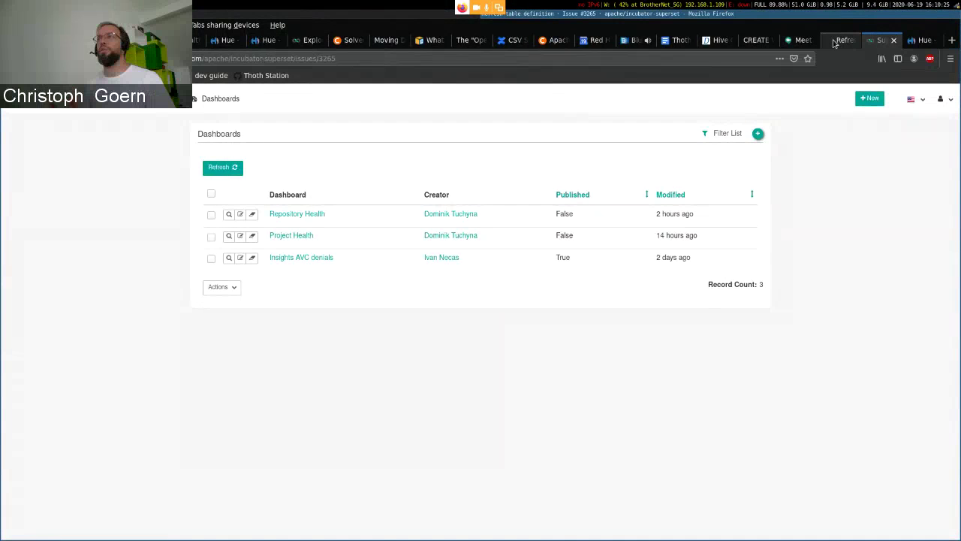
click(834, 43)
key(ctrl+Tab)
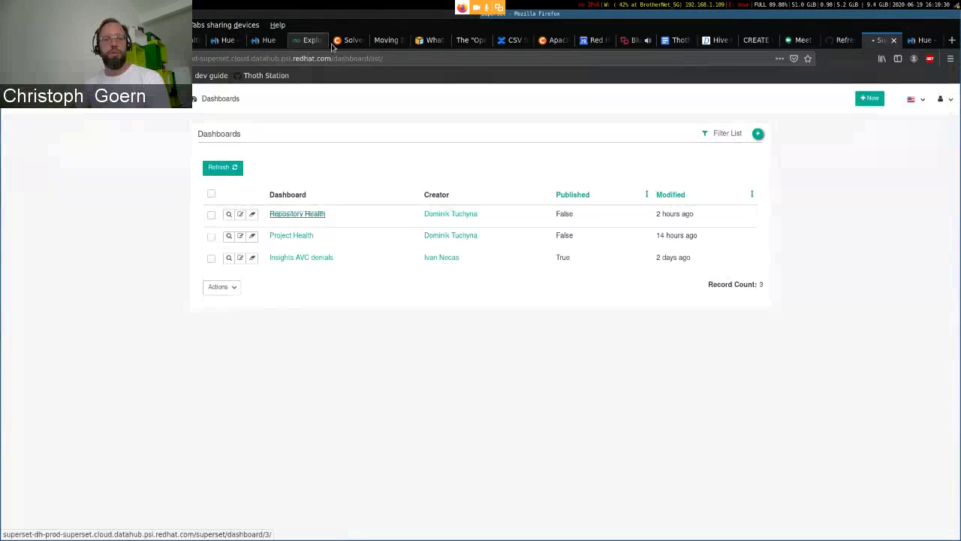
click(311, 216)
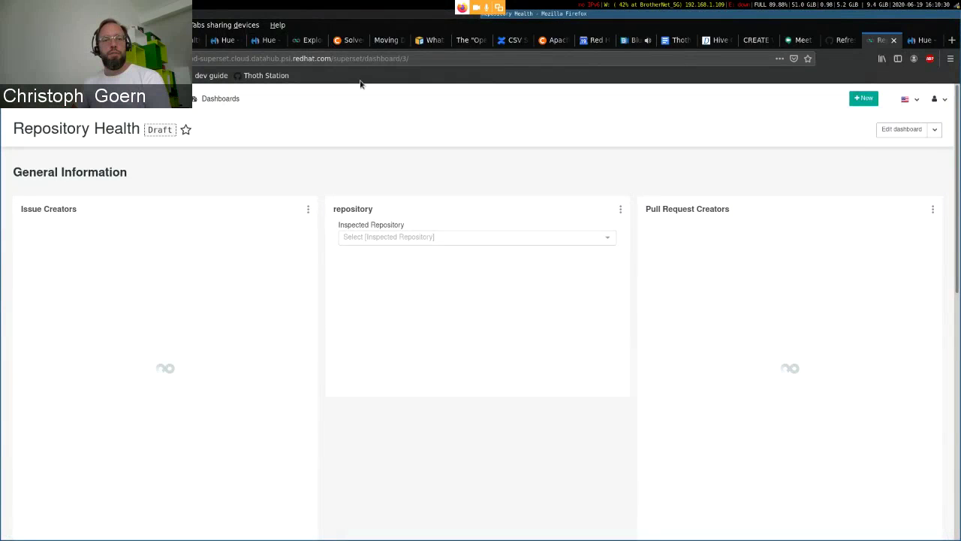
double_click(371, 59)
click(371, 59)
click(832, 111)
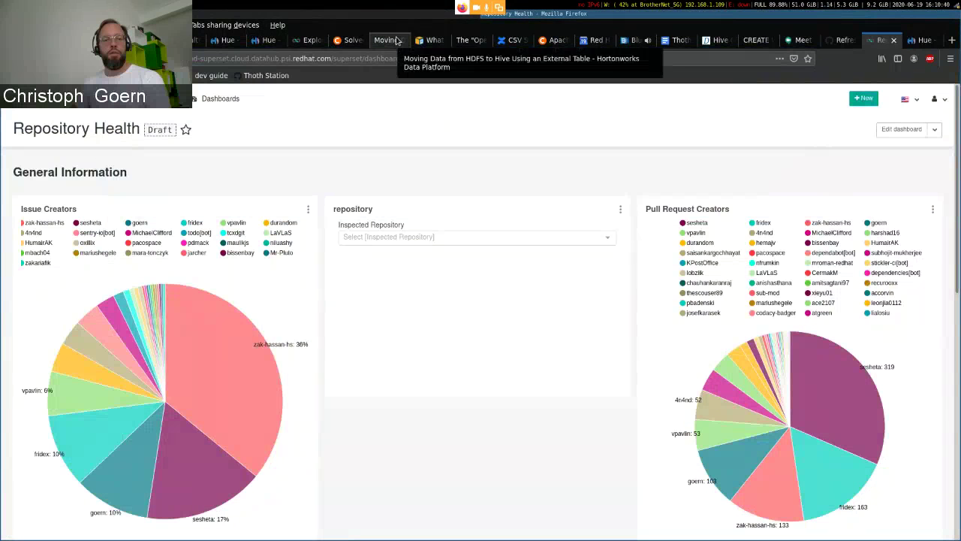
key(alt+Left)
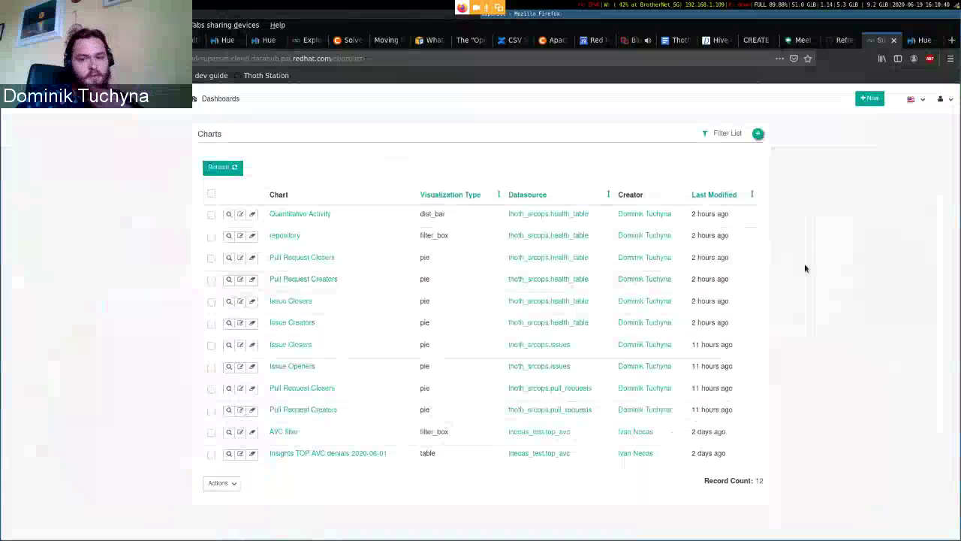
click(196, 98)
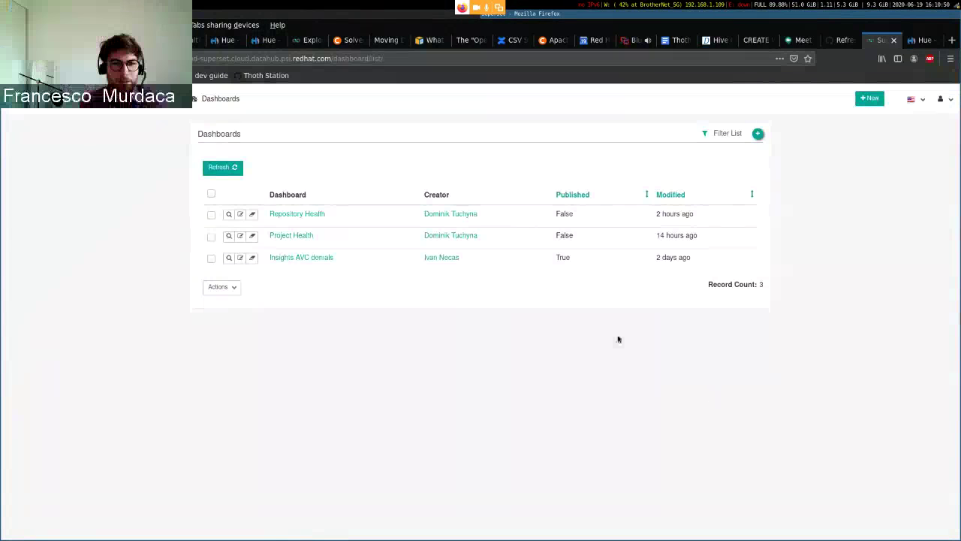
Step: Open Repository Health and scroll through its contributor pie charts and Quantitative Activity bar chart
click(304, 216)
scroll(781, 260, down, 5)
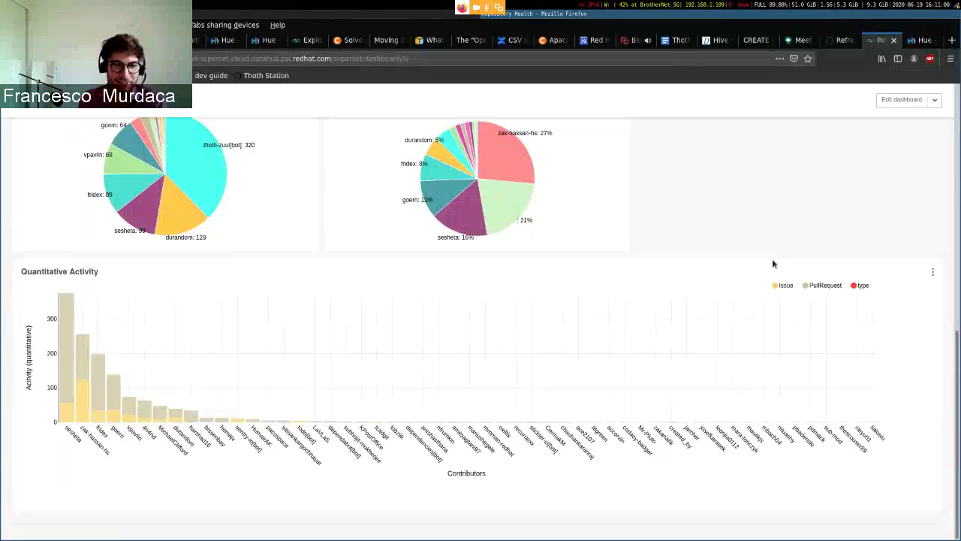
scroll(765, 265, up, 5)
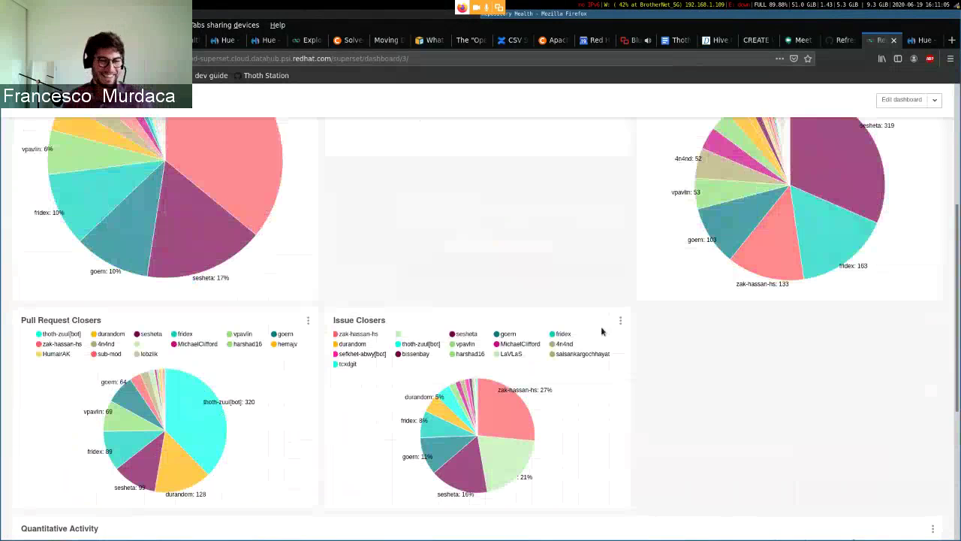
scroll(620, 386, up, 4)
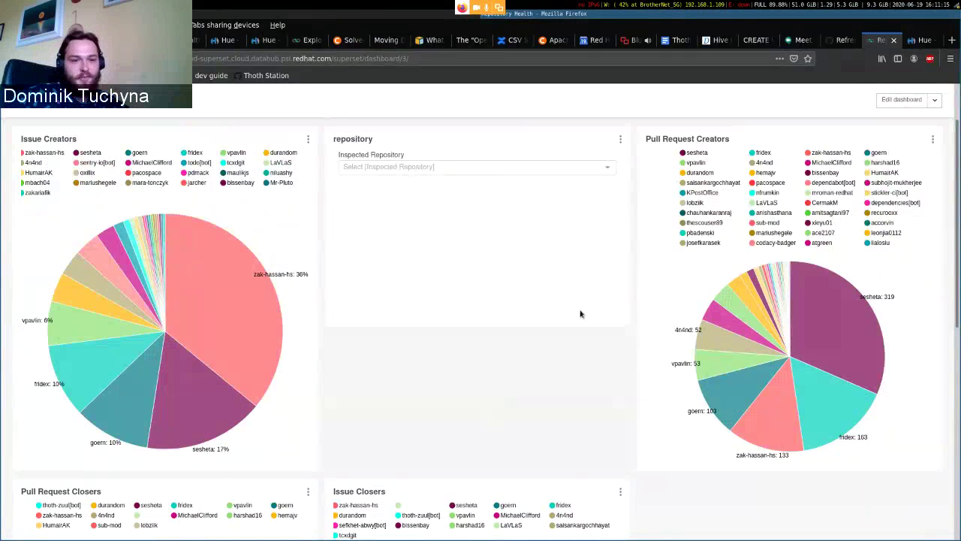
scroll(578, 313, up, 2)
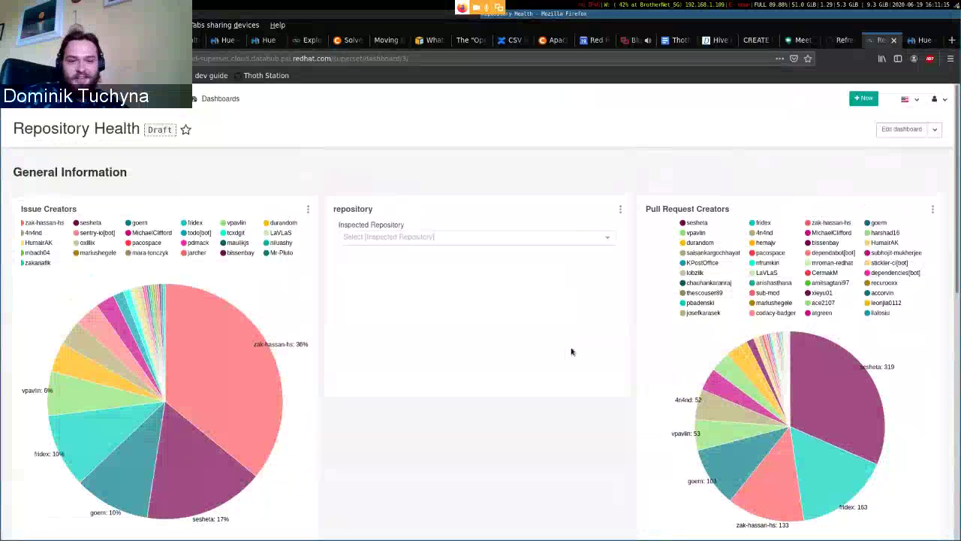
scroll(570, 352, down, 2)
scroll(571, 351, up, 2)
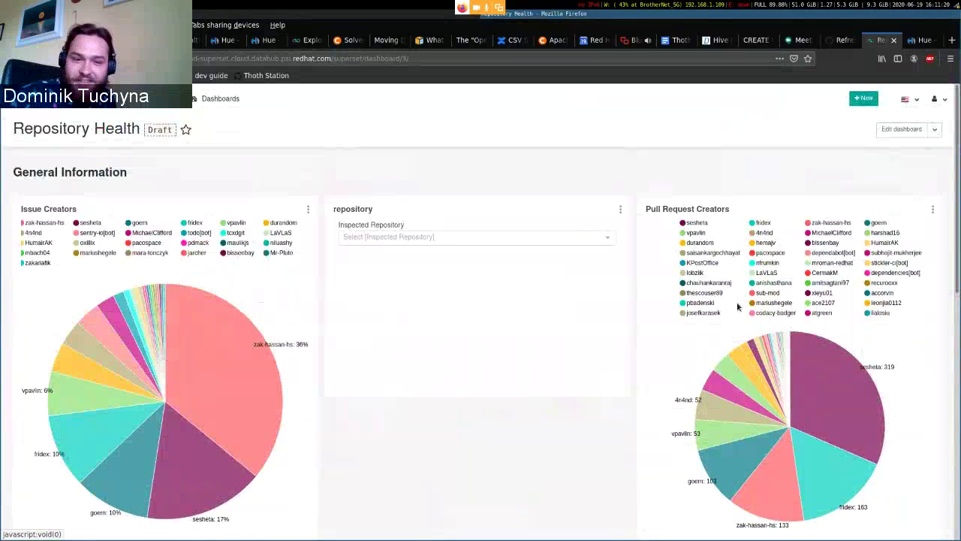
scroll(339, 335, down, 15)
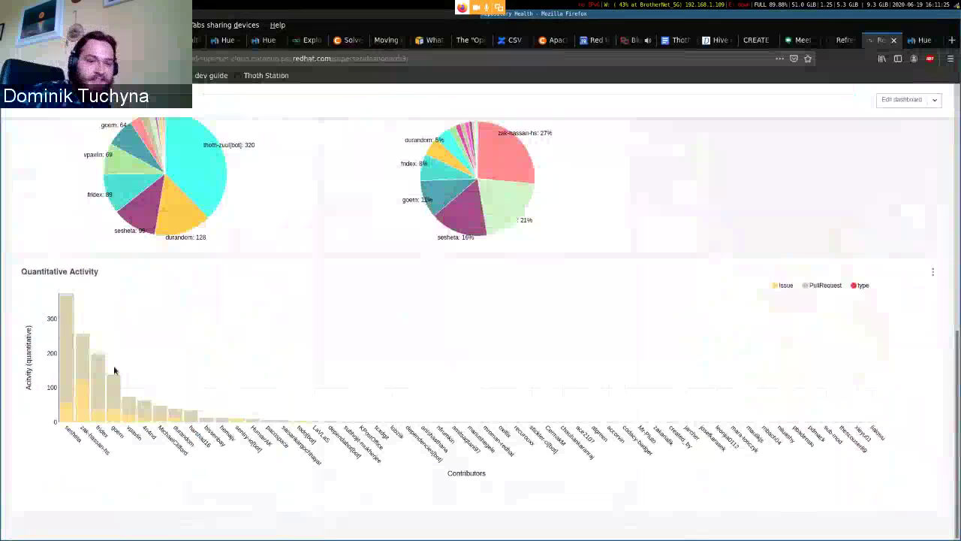
scroll(489, 414, up, 10)
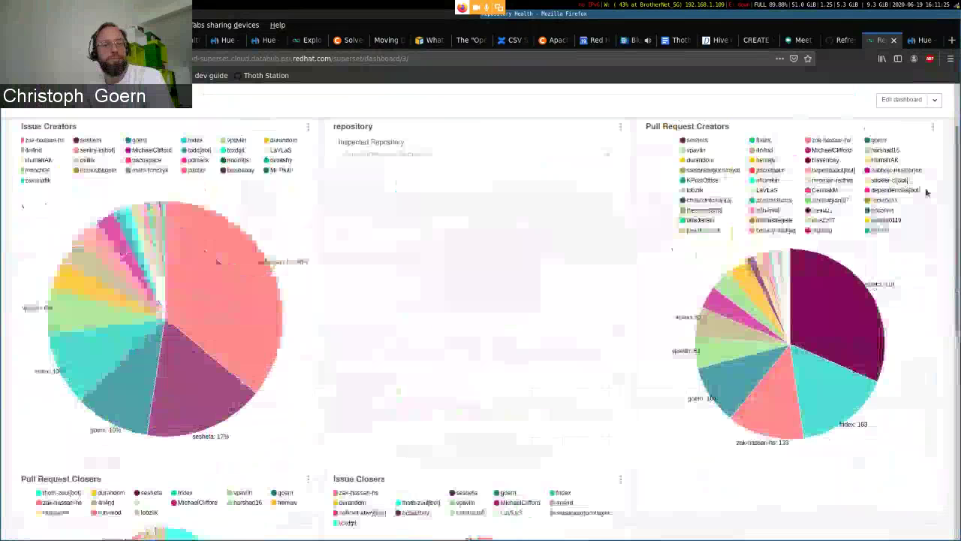
Step: Put the Repository Health dashboard into edit mode
click(901, 99)
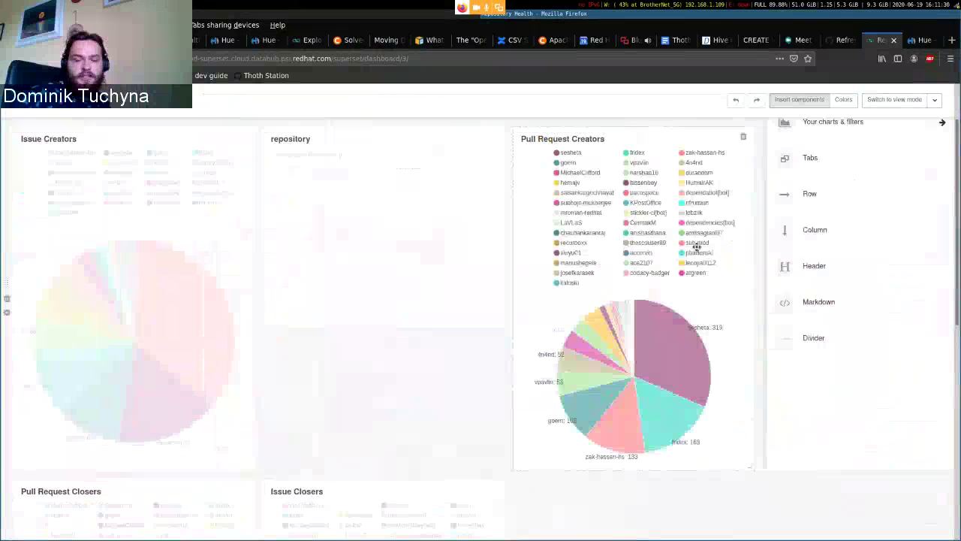